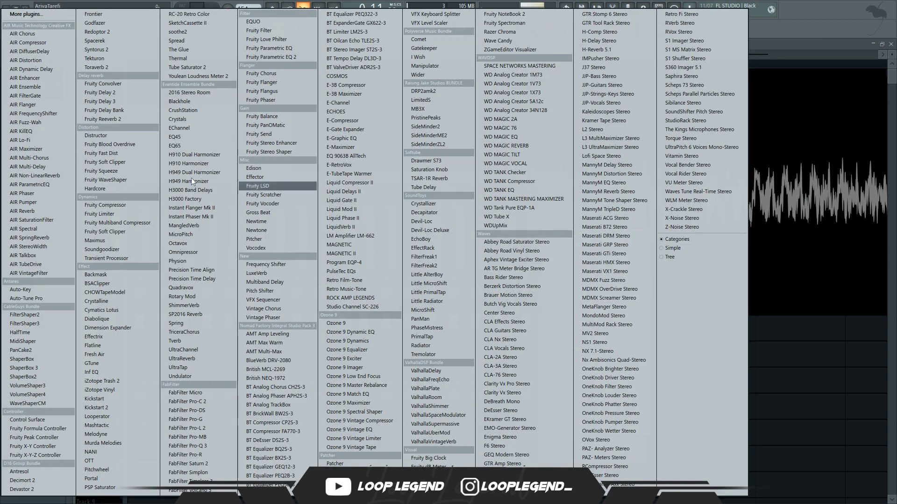
Step: Add a Fruity Soft Clipper to the master and move the stock in matrix sample's mixer track to insert 1
left_click(103, 162)
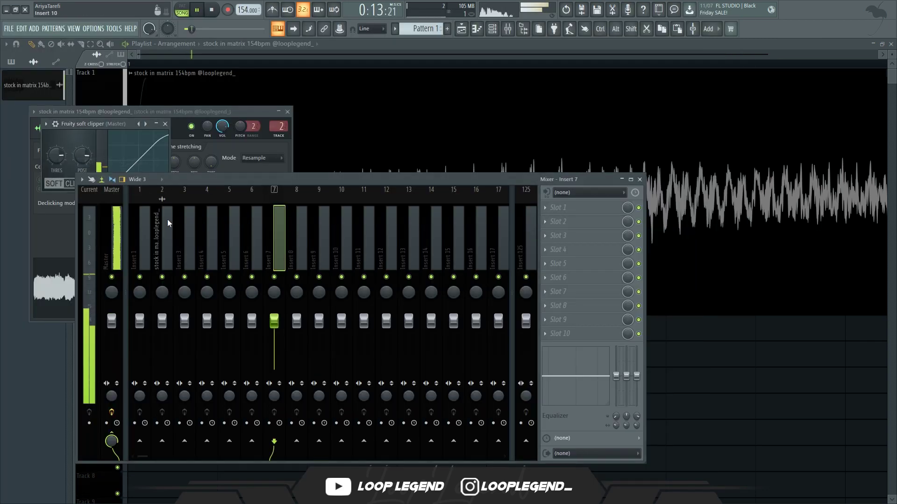
key("ctrl+space")
key("ctrl+space")
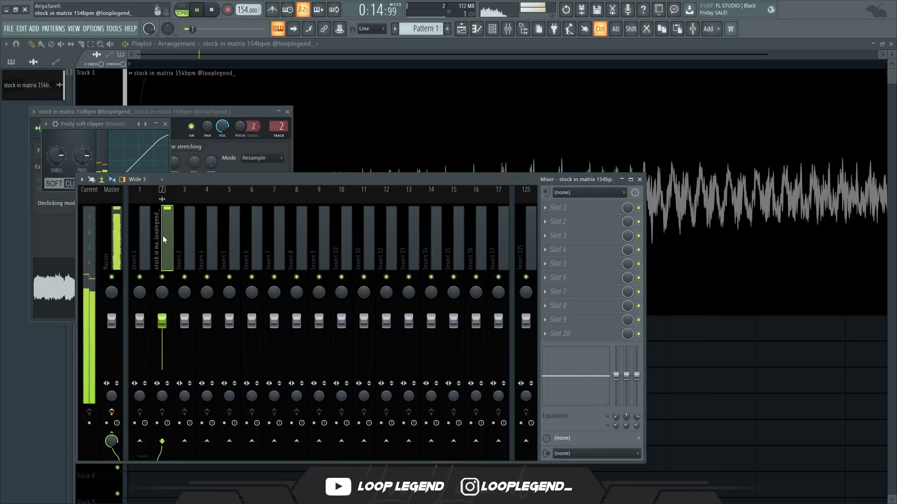
key("alt+Left")
Step: Insert Fruity Parametric EQ 2 on the stock in matrix mixer track and adjust its first band
left_click(607, 232)
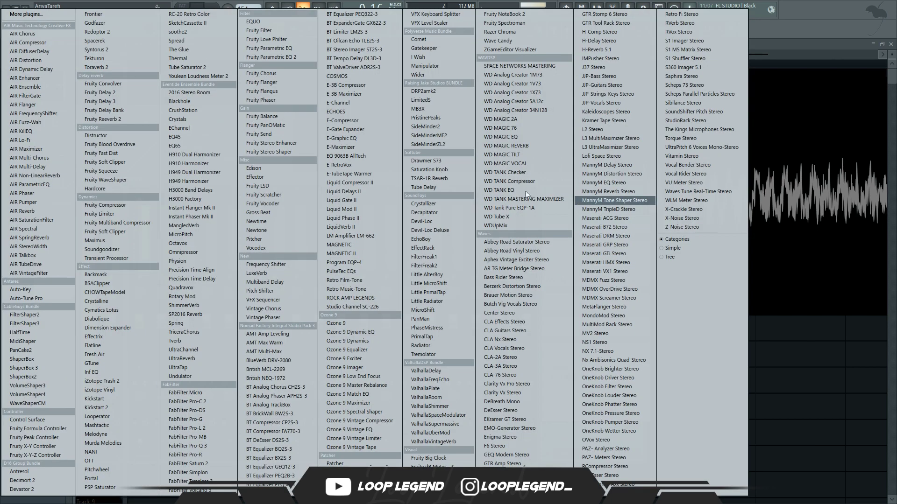
left_click(275, 57)
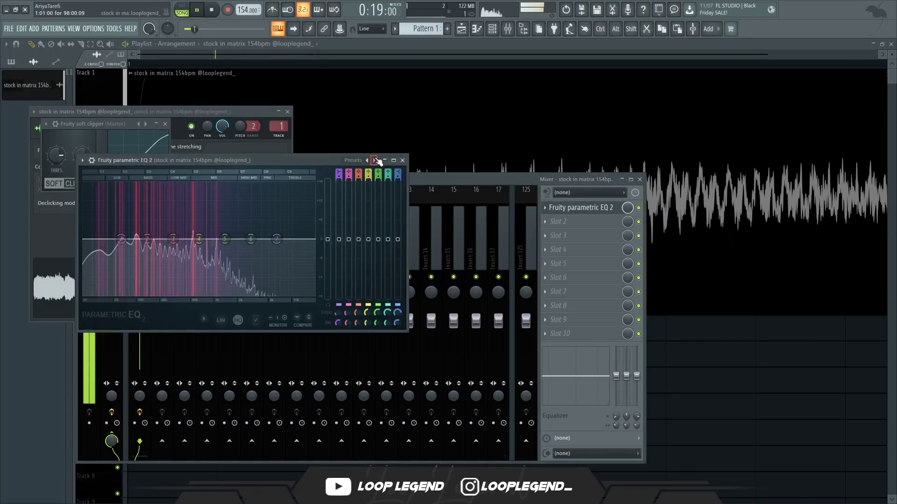
left_click(374, 160)
left_click_drag(339, 313, 338, 295)
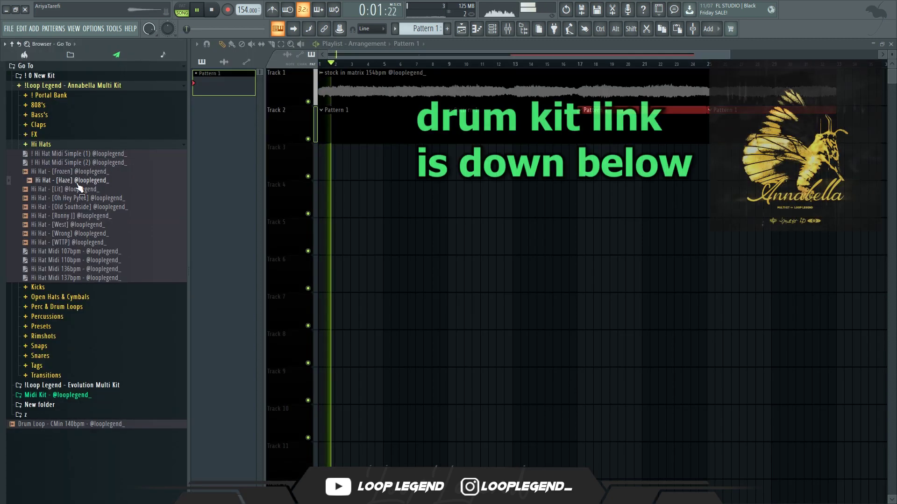
Step: Open the Hi Hat - [Frozen] sample in a new channel and load ! Hi Hat Midi Simple (1) onto it
left_click(79, 172)
right_click(79, 172)
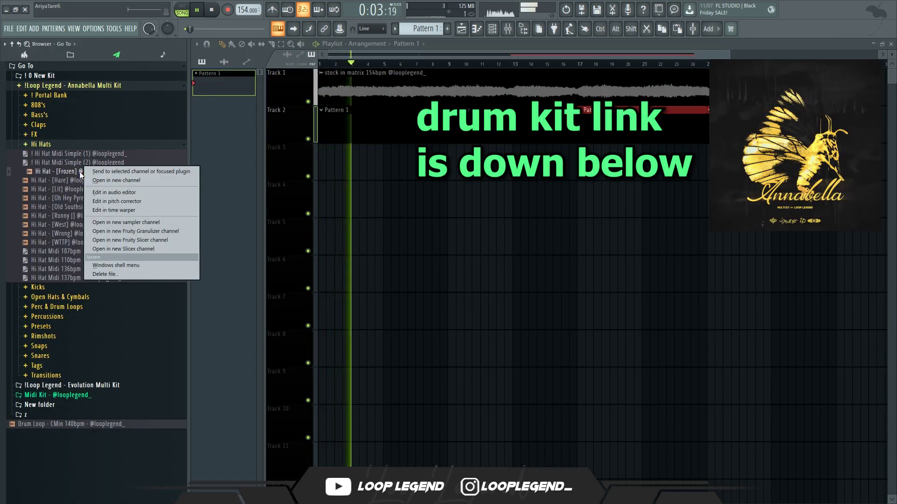
left_click(96, 181)
left_click_drag(85, 156, 274, 191)
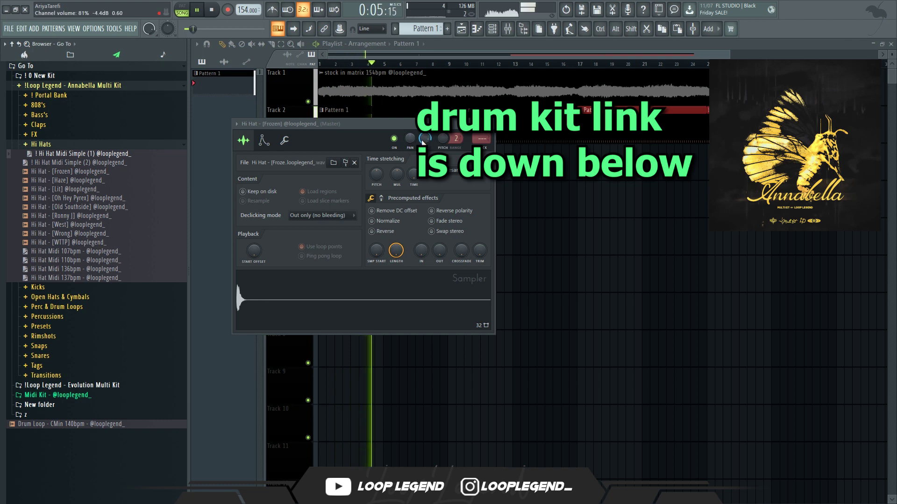
Step: In the hi-hat's piano roll, lower the first two rolls to G#4 and A4
key("F7")
mouse_move(449, 229)
left_mouse_down()
mouse_move(471, 235)
mouse_move(503, 220)
left_mouse_up()
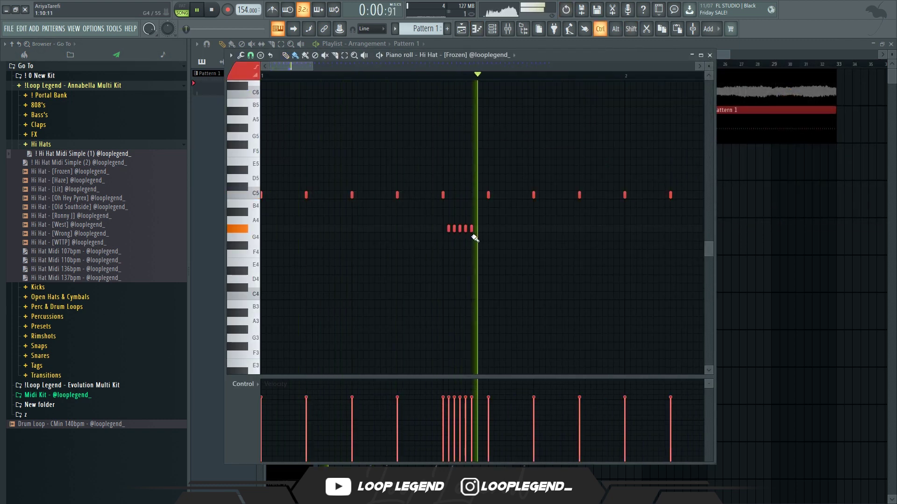
scroll(518, 243, "down", 3)
right_click(500, 195)
scroll(506, 216, "down", 3)
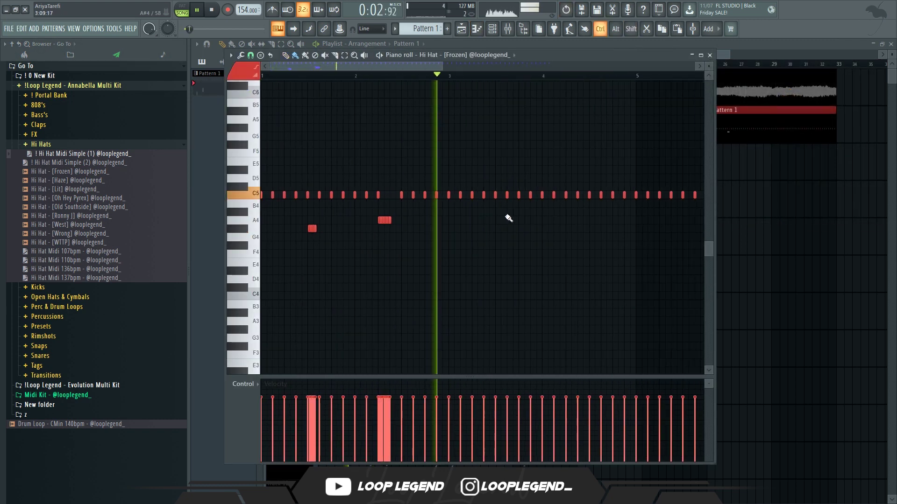
Step: Lower the hi-hat roll in the second half of bar 4 to D4
scroll(544, 196, "up", 4)
left_click_drag(548, 195, 565, 195)
left_click(637, 280)
Step: Delete the hi-hat notes after bar 4 and duplicate the remaining four-bar pattern into bars 5 to 8
scroll(633, 274, "down", 5)
left_click_drag(647, 167, 433, 248)
key("Delete")
key("ctrl+a")
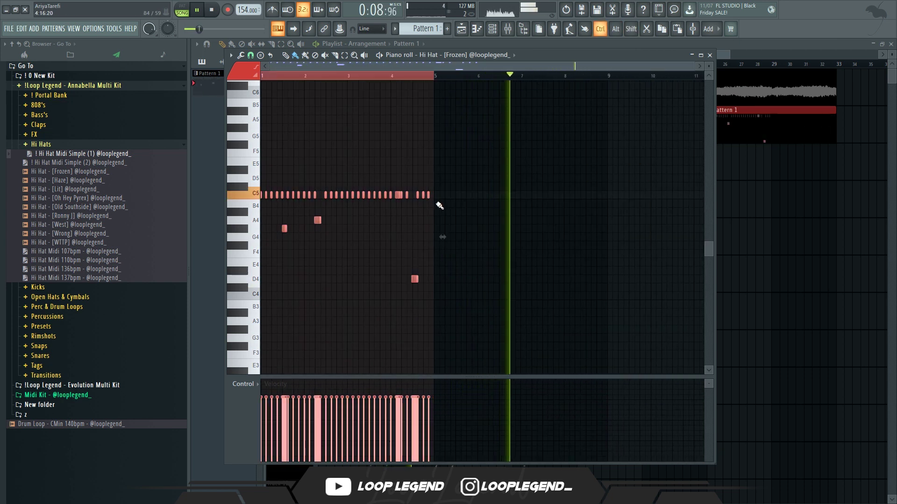
key("ctrl+b")
Step: Raise both D4 hi-hat rolls two semitones to E4 and slightly lower their velocity
left_click_drag(253, 280, 255, 291)
key("shift+Up")
key("shift+Up")
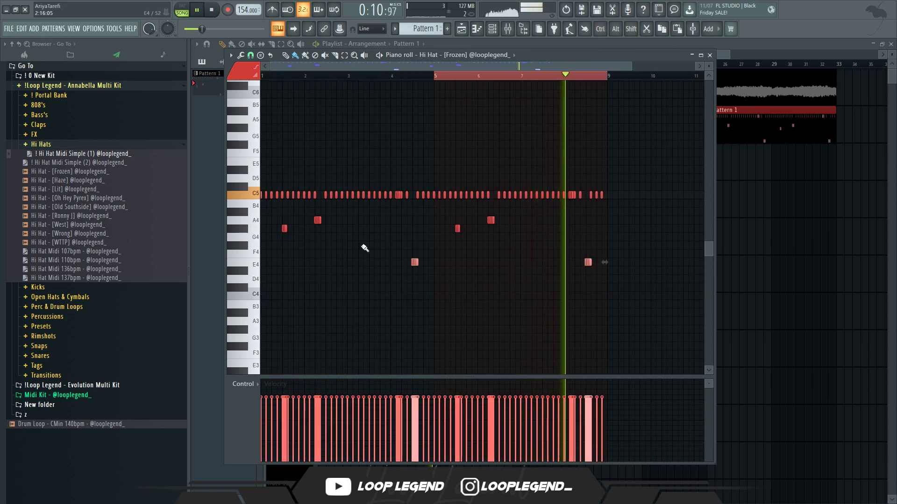
scroll(380, 230, "down", 3)
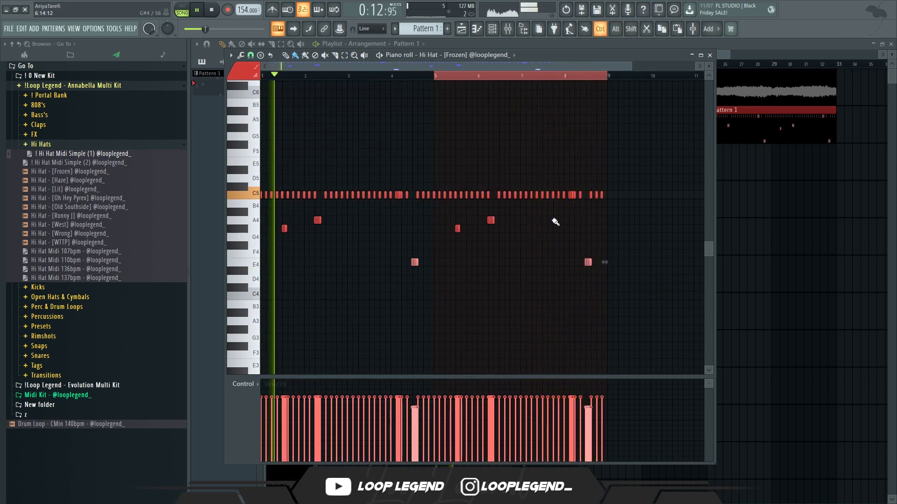
Step: Move the last three C5 hi-hat notes at the end of bar 8 down to D#4
scroll(555, 222, "up", 3)
left_click_drag(634, 184, 584, 210)
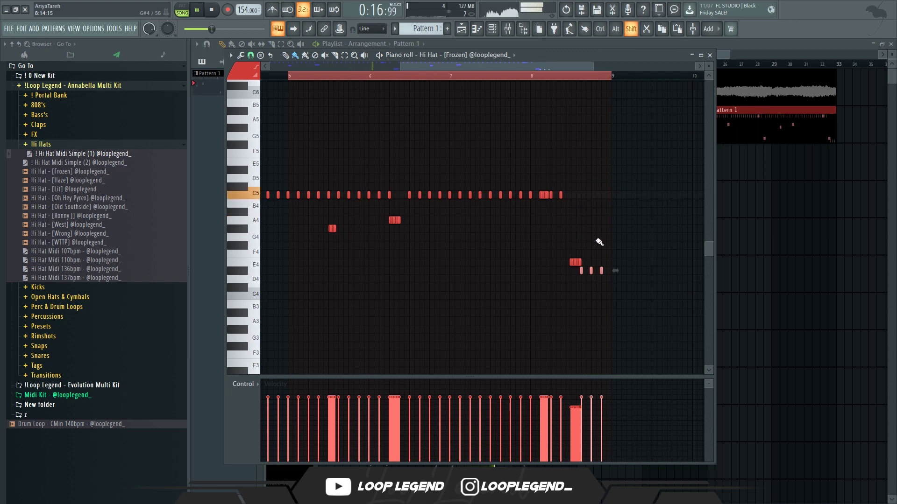
scroll(584, 265, "up", 7)
scroll(577, 273, "down", 9)
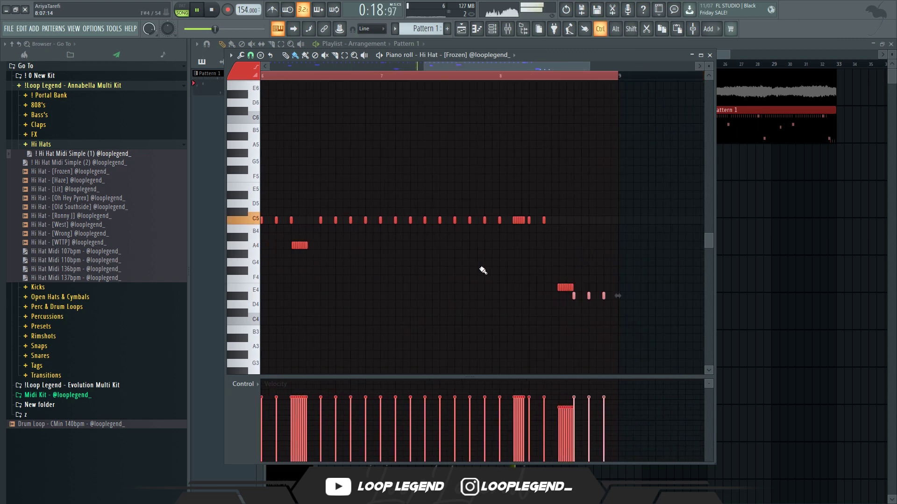
Step: Select all the G#4 and A4 hi-hat rolls and slightly lower their velocity
scroll(418, 266, "up", 2)
scroll(445, 257, "up", 2)
scroll(384, 262, "down", 5)
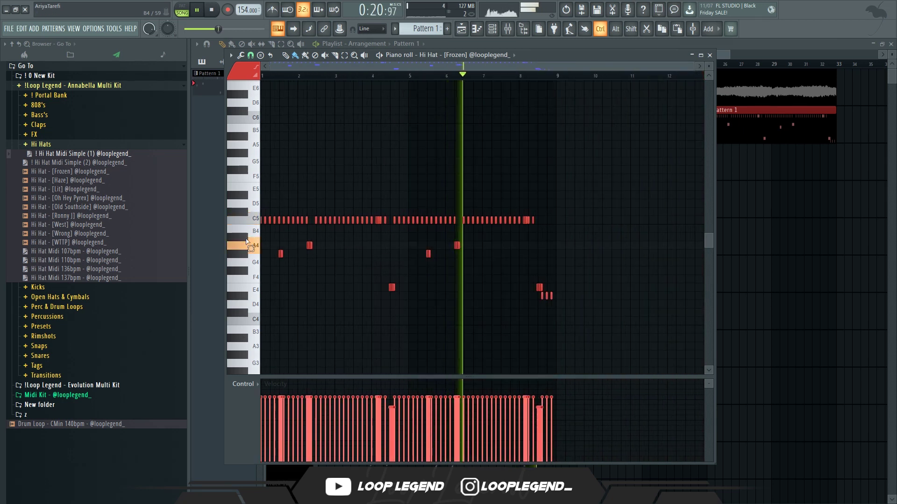
left_click_drag(252, 227, 253, 271)
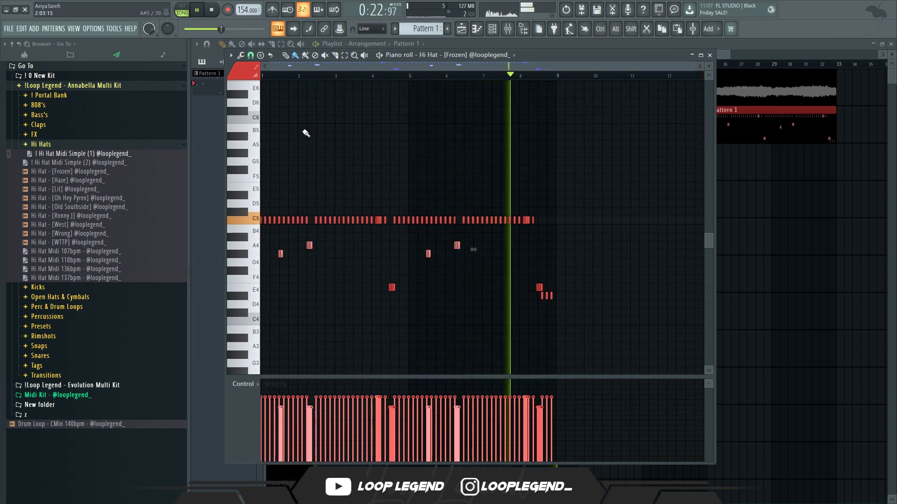
Step: Add Looperator to the hi-hat's mixer track and try the Strange Reverse preset with its FX 1 mix at 0
key("F6")
right_click(382, 100)
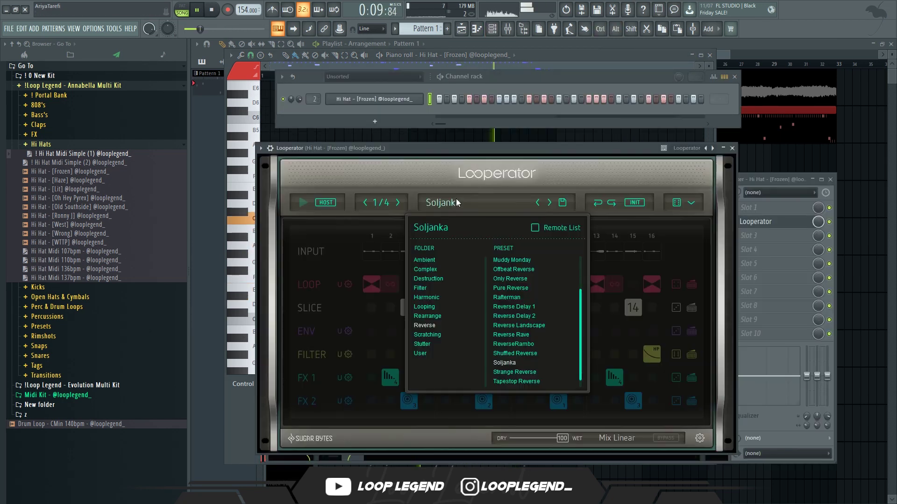
left_click(528, 200)
left_click(548, 203)
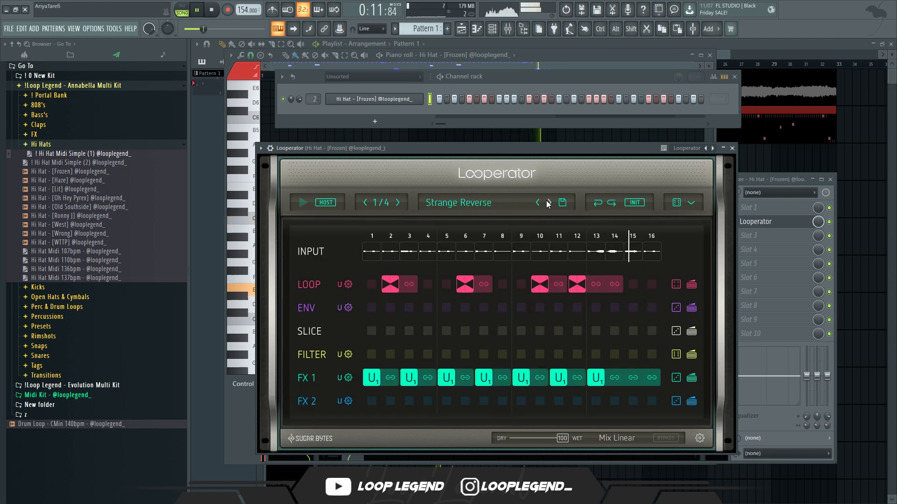
left_click_drag(692, 378, 602, 376)
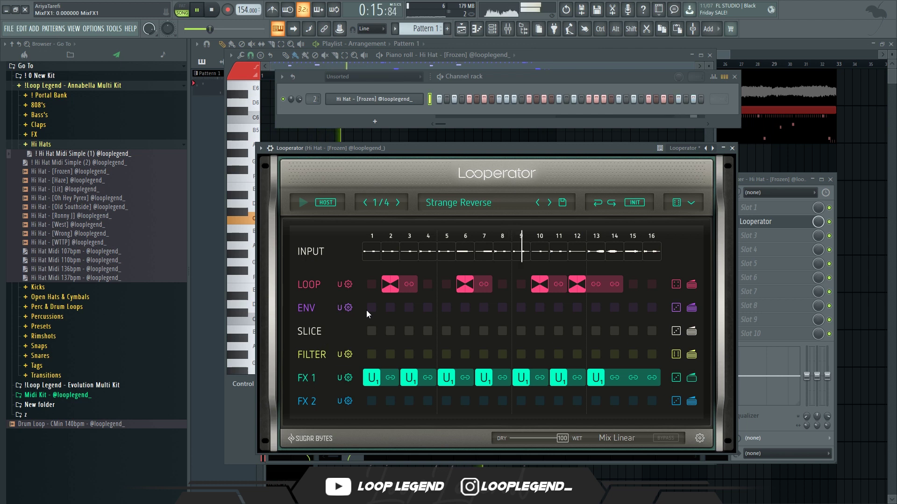
Step: Switch Looperator to the Try and Error preset, set its ENV mix to 0 and adjust the FX 2 mix
left_click(550, 203)
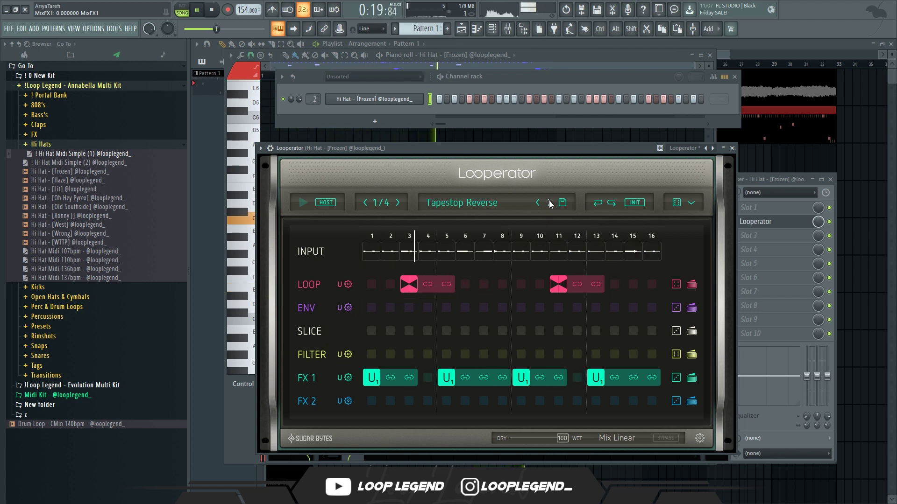
left_click(550, 203)
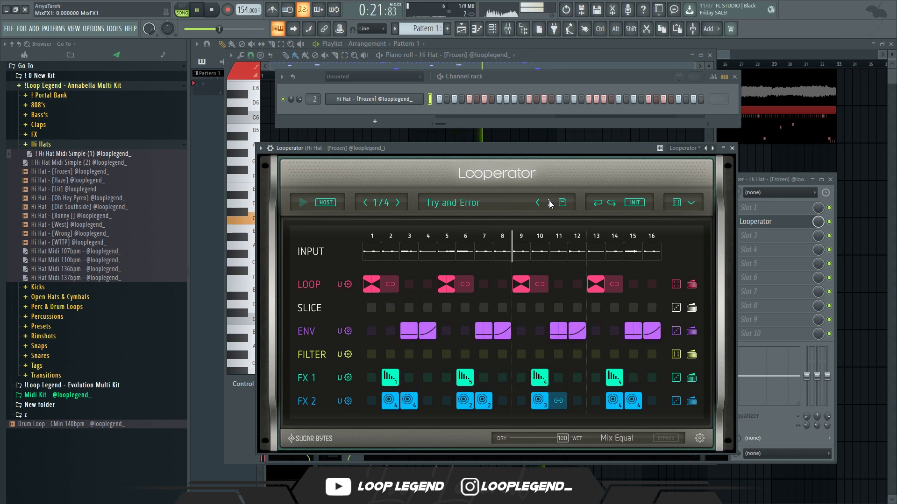
left_click(682, 332)
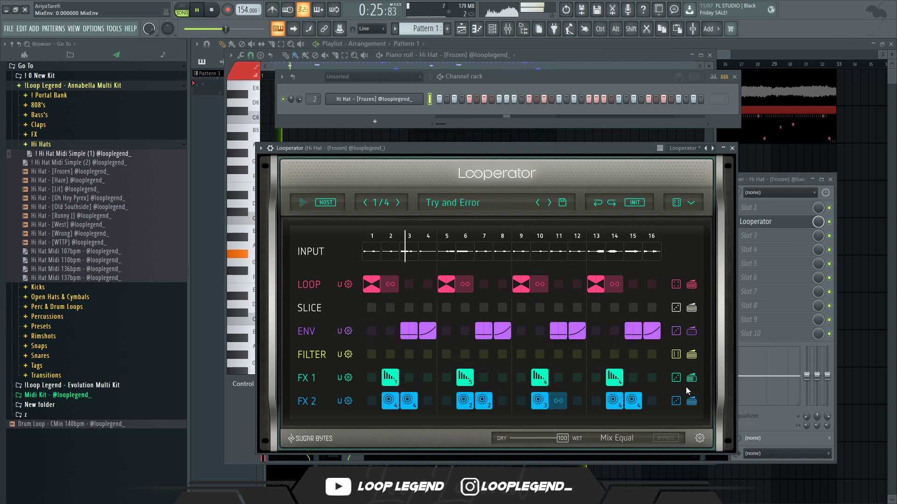
left_click(690, 401)
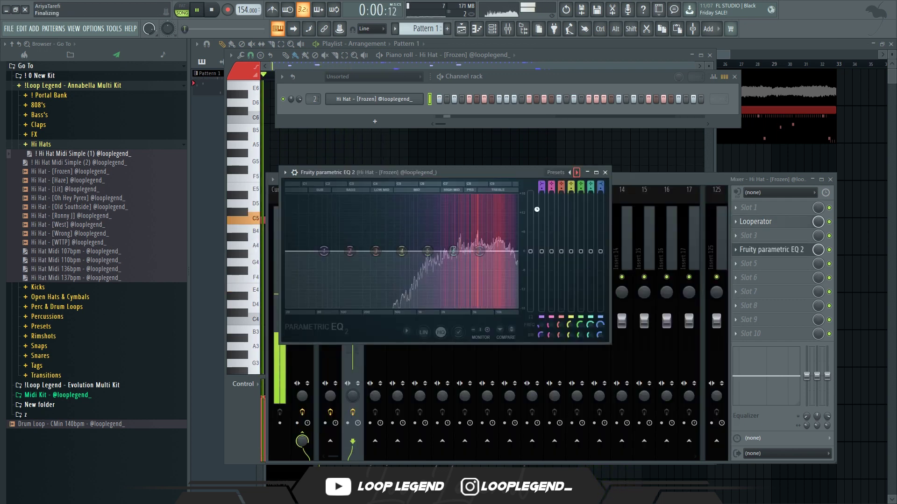
Step: In the hi-hat's Fruity Parametric EQ 2, shift the first band higher in frequency and slightly dip the sixth band
left_click_drag(322, 251, 358, 252)
left_click_drag(540, 324, 540, 304)
left_click_drag(454, 251, 470, 259)
scroll(470, 258, "down", 4)
left_click(605, 173)
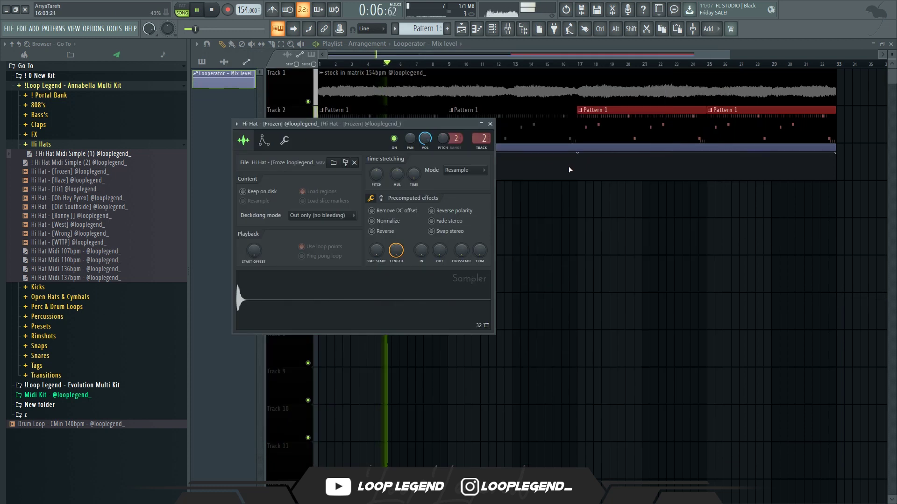
Step: Shape the Looperator mix level automation to stay at minimum until bar 17 and jump to full from there
left_click(570, 167)
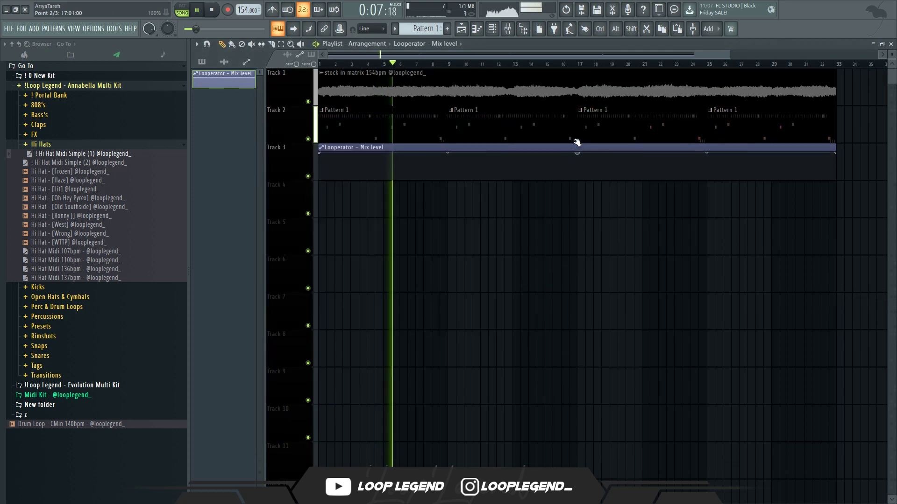
right_click(577, 153)
right_click(576, 149)
key("ctrl+z")
left_click_drag(577, 153, 640, 243)
left_click_drag(319, 153, 366, 237)
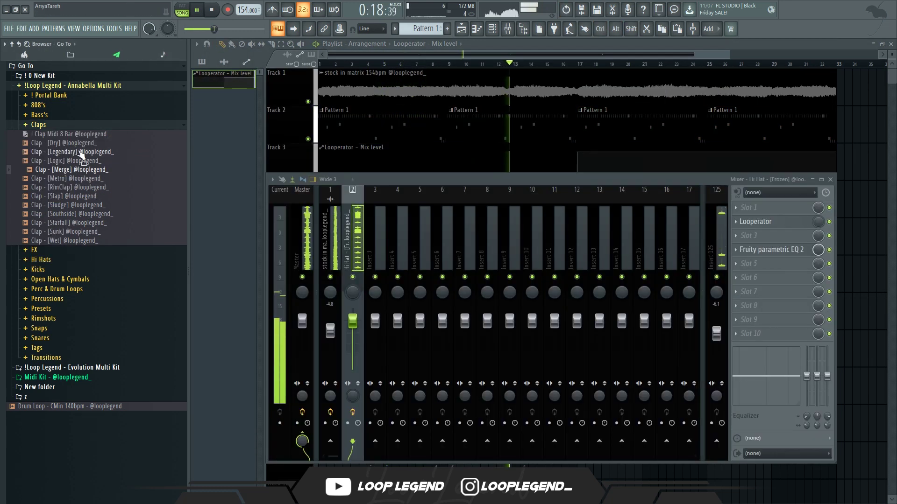
Step: Load Clap - [Starfall] in a new channel with the ! Clap Midi 8 Bar notes and route it to mixer track 3
left_click(92, 196)
left_click(68, 224)
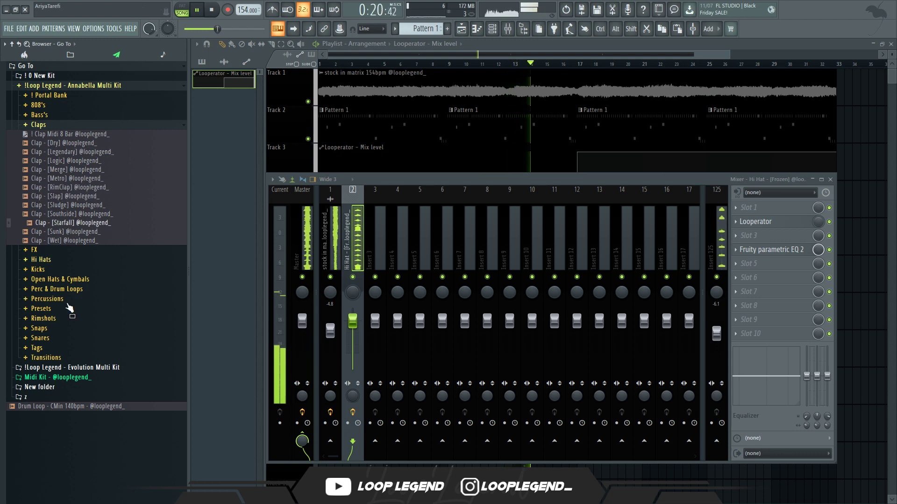
right_click(58, 224)
left_click(79, 232)
left_click_drag(101, 135, 511, 162)
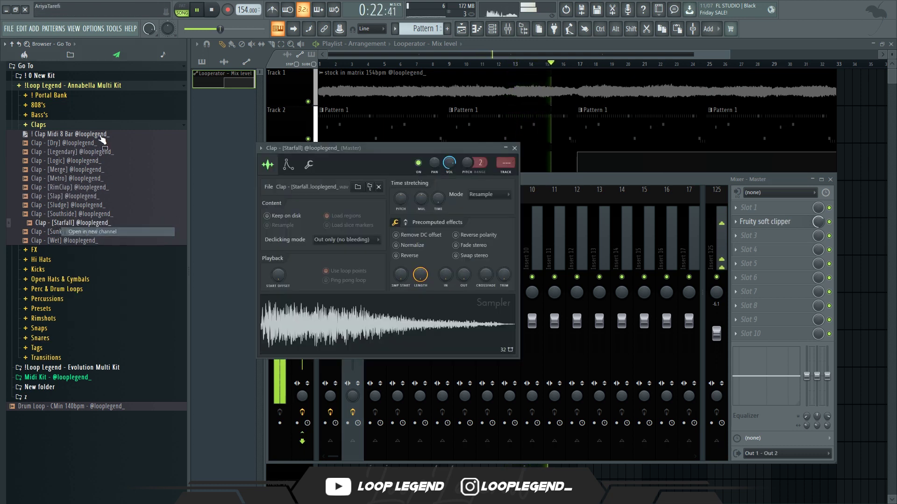
key("ctrl+l")
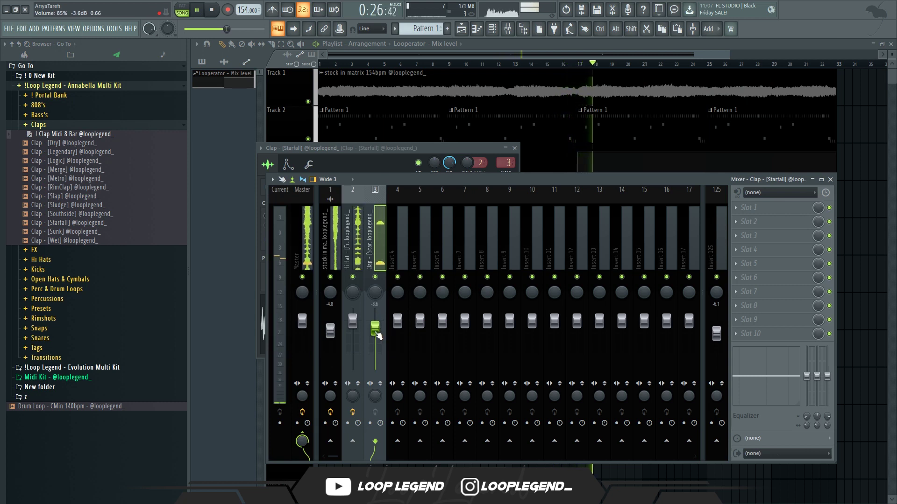
Step: Open Clap - [Legendary] in a new channel and route it to mixer track 4
right_click(100, 152)
left_click(140, 161)
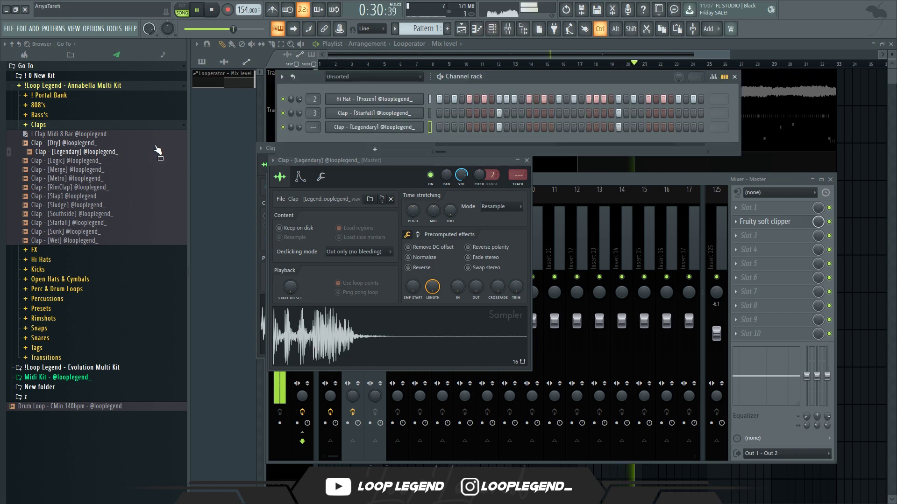
key("ctrl+l")
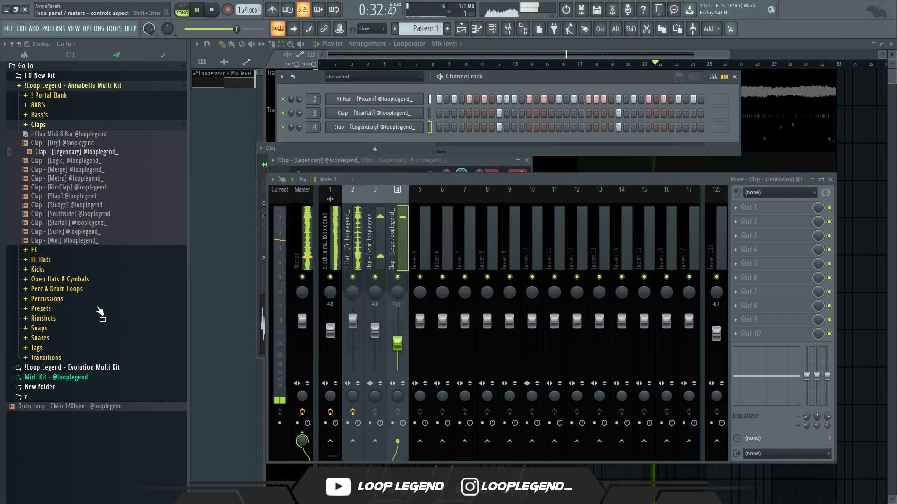
Step: Audition the kit's Snares and load Snare - [Future] in a new channel
left_click(40, 339)
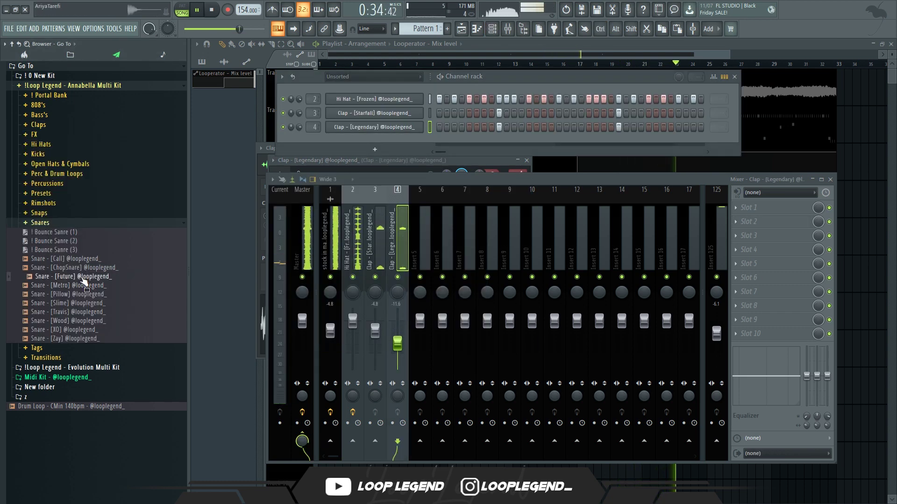
left_click(69, 305)
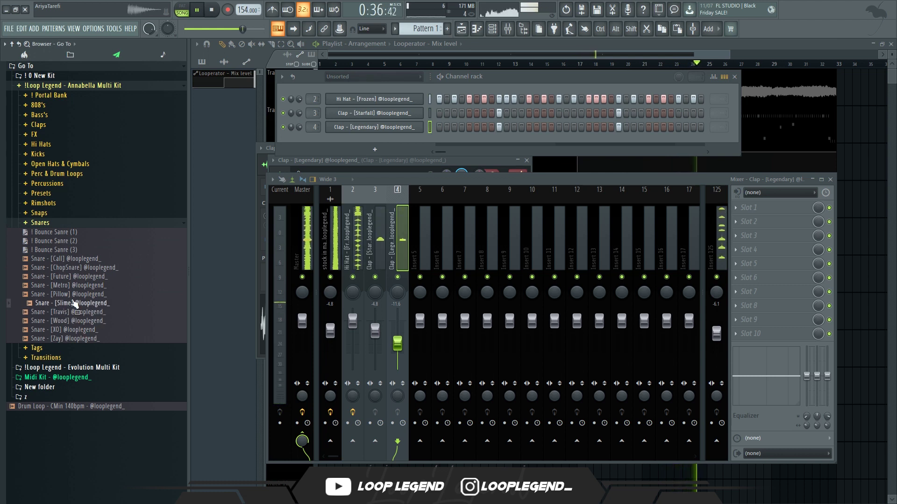
left_click(77, 313)
left_click(77, 295)
left_click(80, 270)
double_click(80, 277)
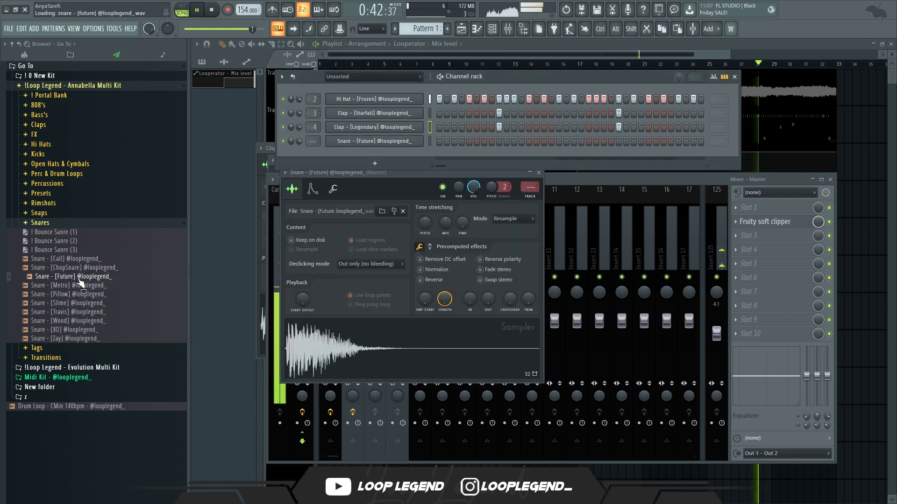
key("F9")
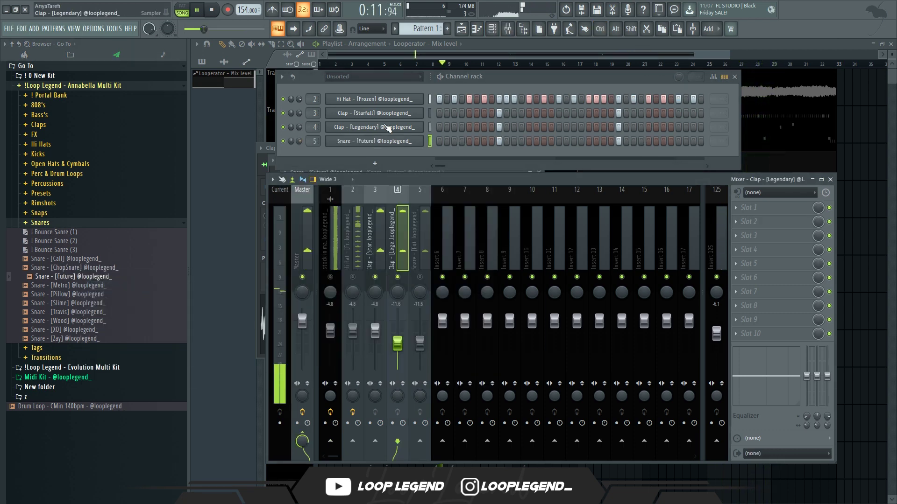
Step: Add Fruity Reeverb 2 to the Snare - [Future] mixer track 5 and adjust its reverb settings
left_click(371, 131)
left_click(321, 177)
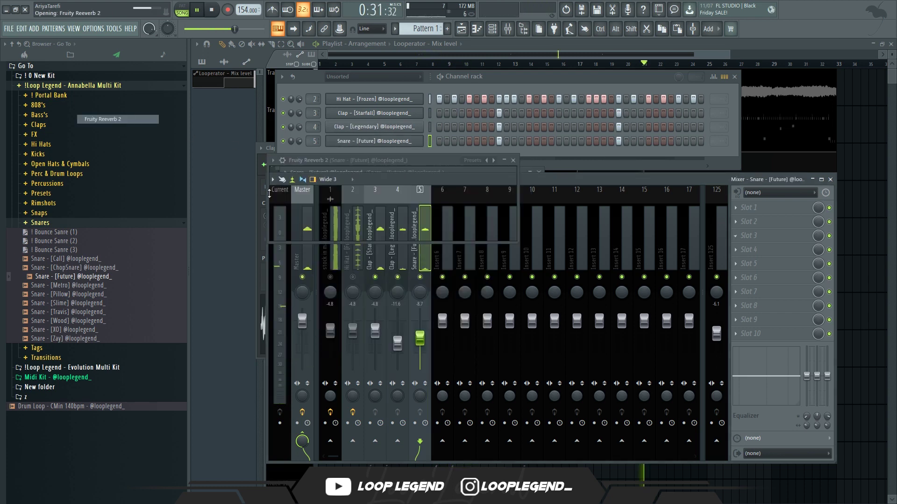
left_click_drag(385, 202, 385, 180)
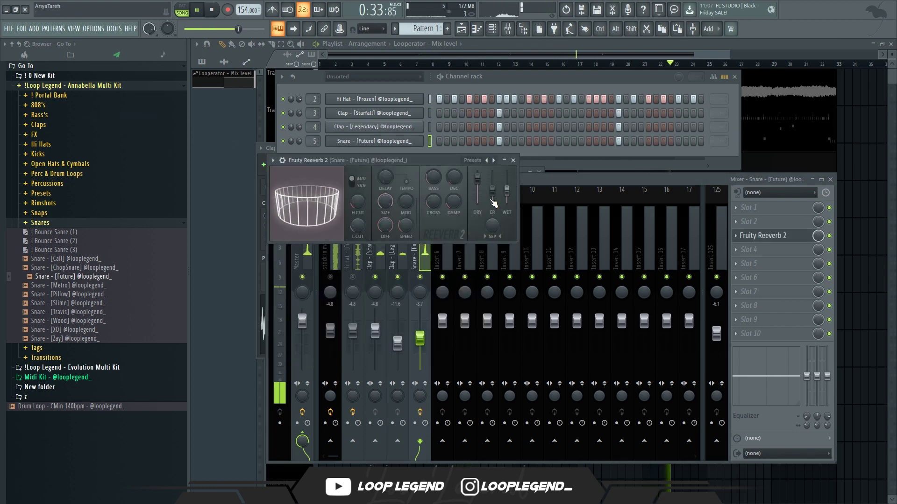
left_click_drag(453, 179, 453, 171)
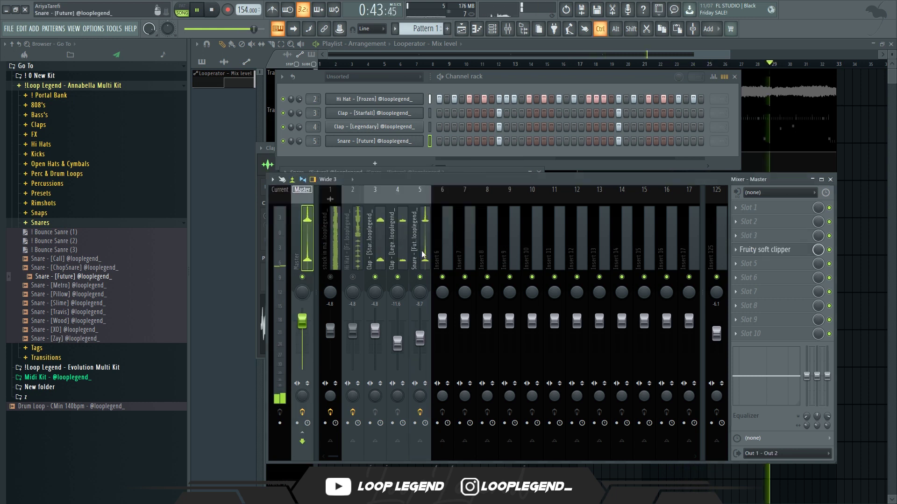
Step: Route the clap and snare mixer tracks 3 to 5 only to mixer track 6 as a shared bus
left_click_drag(425, 254, 379, 255)
key("space")
right_click(438, 440)
left_click(460, 445)
left_click(444, 247)
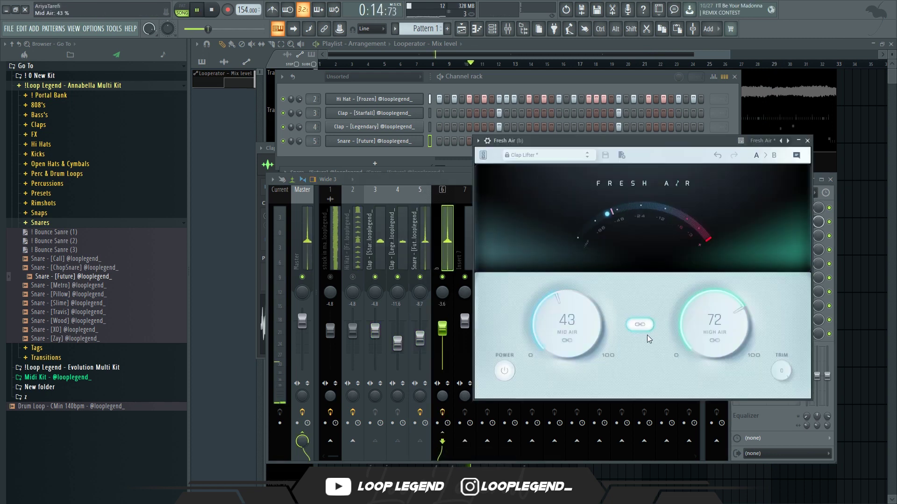
Step: Adjust the linked Mid Air and High Air amounts in Fresh Air and the pitch in Pitchwheel on the mixer track 6 bus
left_click_drag(714, 322, 714, 333)
left_click(809, 141)
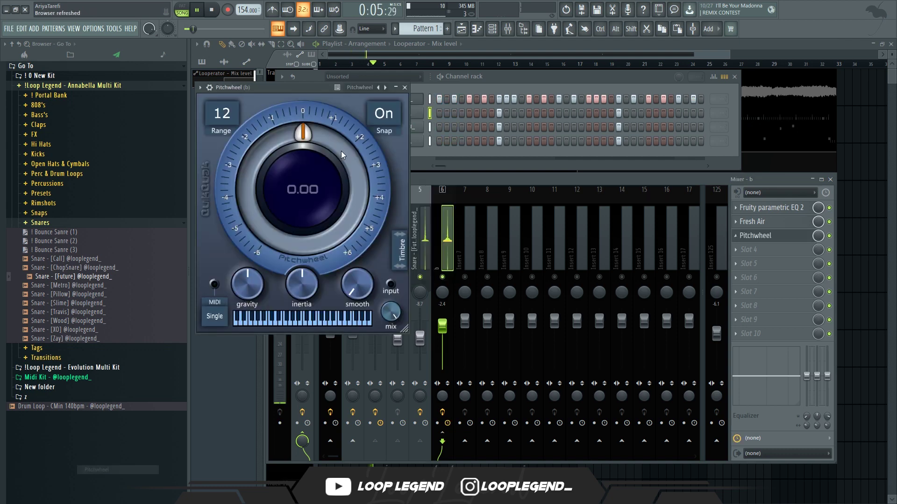
left_click_drag(313, 131, 304, 133)
left_click(404, 87)
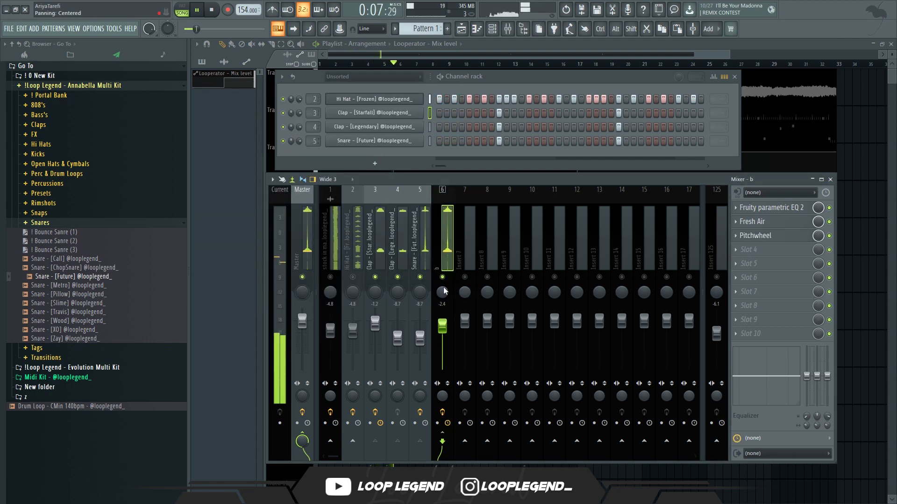
Step: Audition the kit's remaining Snares and load Snare - [Travis] in a new channel
left_click(83, 304)
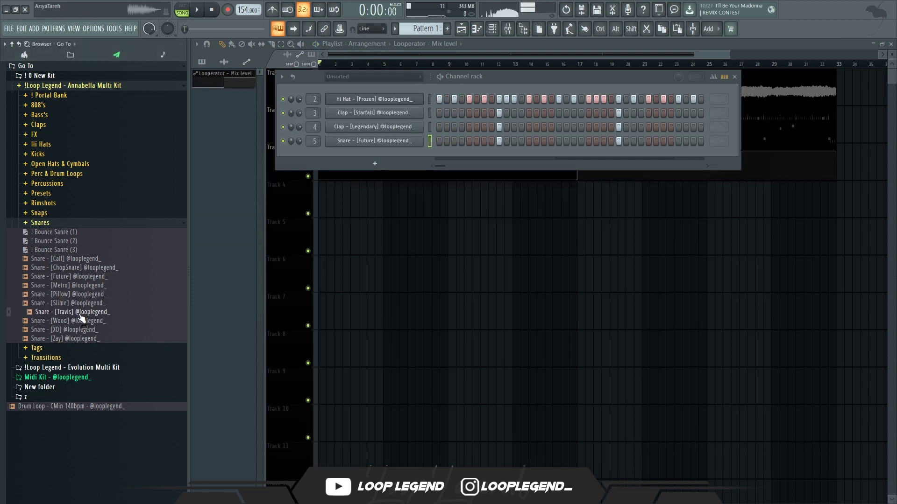
right_click(80, 317)
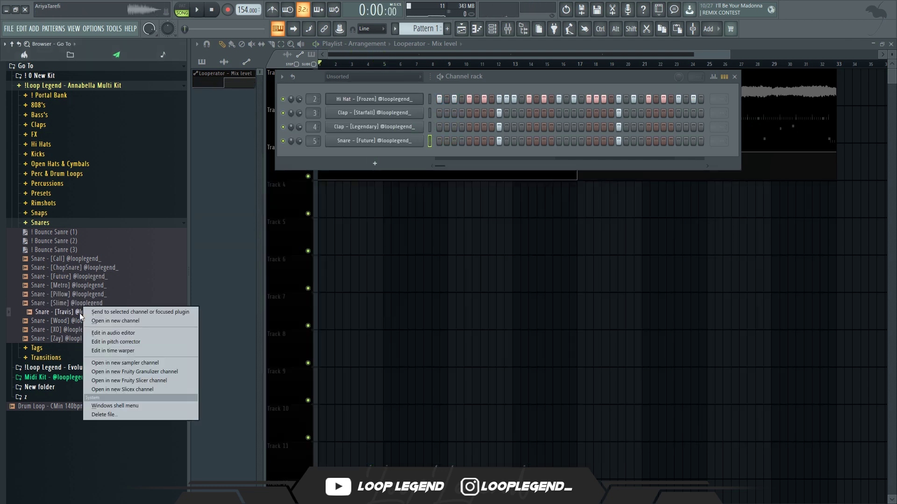
left_click(82, 319)
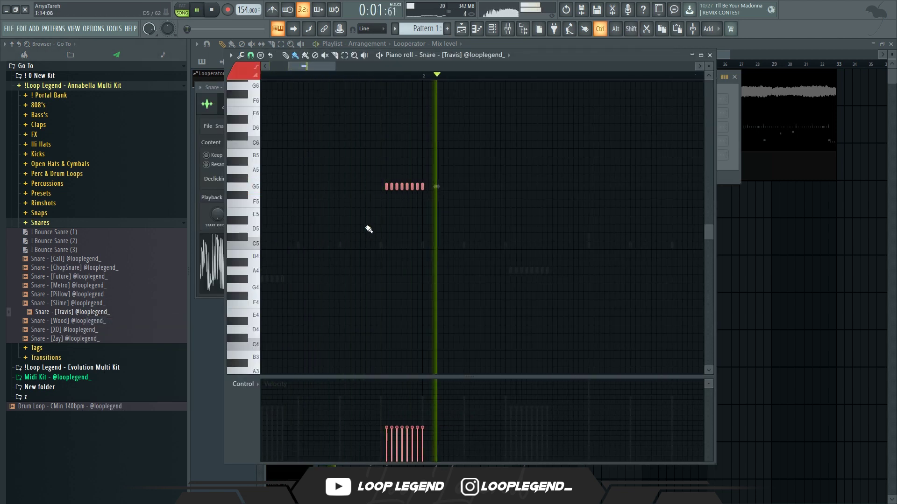
Step: Add a fast snare roll on E5 late in bar 4 of Snare - [Travis] and repeat the rolls from bar 5 onward
scroll(465, 190, "up", 3, "ctrl")
scroll(486, 205, "down", 6, "ctrl")
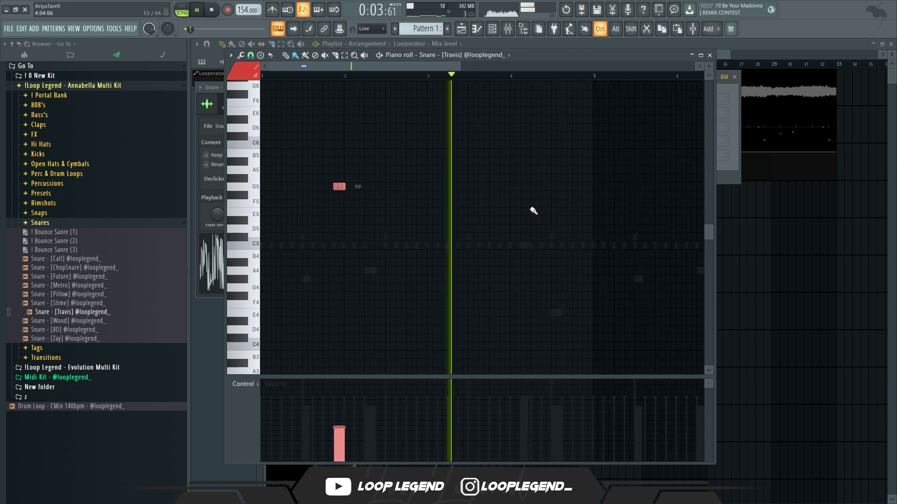
scroll(586, 259, "up", 2, "ctrl")
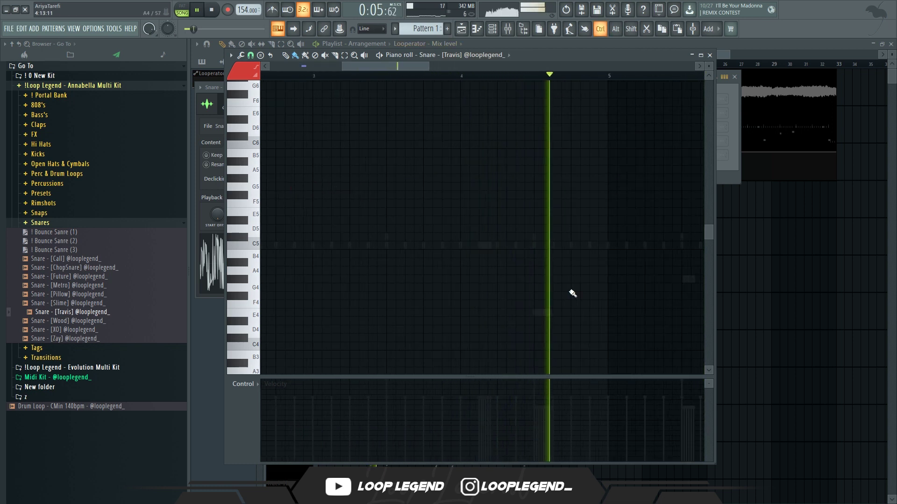
left_click(570, 288)
left_click_drag(610, 279, 554, 317, "ctrl")
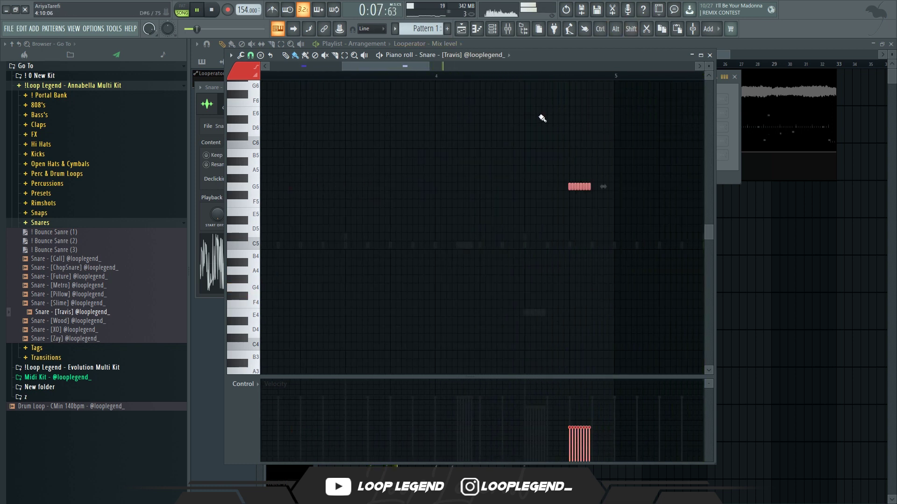
scroll(547, 100, "down", 3, "ctrl")
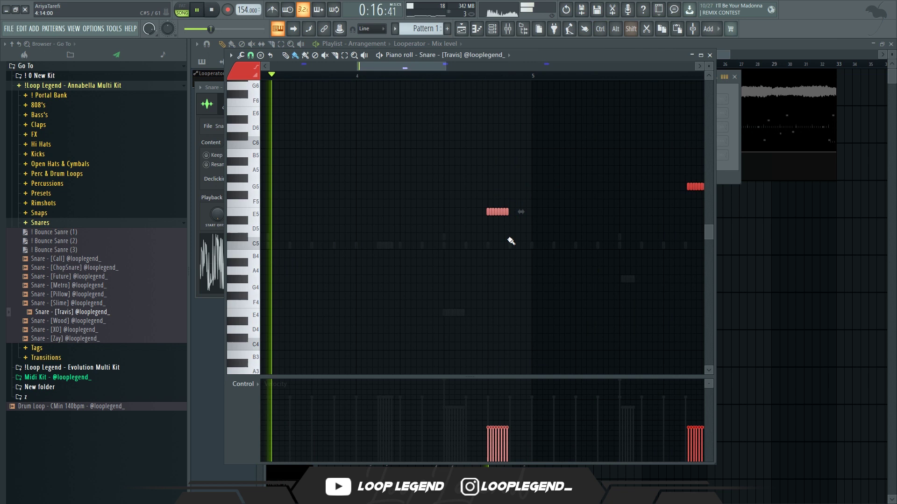
scroll(507, 233, "up", 3, "ctrl")
scroll(507, 214, "down", 3, "ctrl")
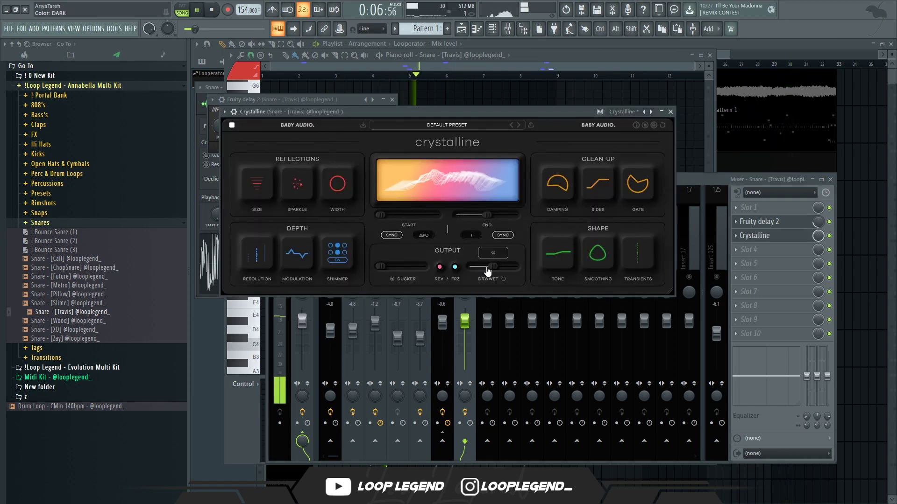
Step: Lower the dry/wet mix of Crystalline on the Snare - [Travis] mixer track
left_click_drag(488, 271, 477, 270)
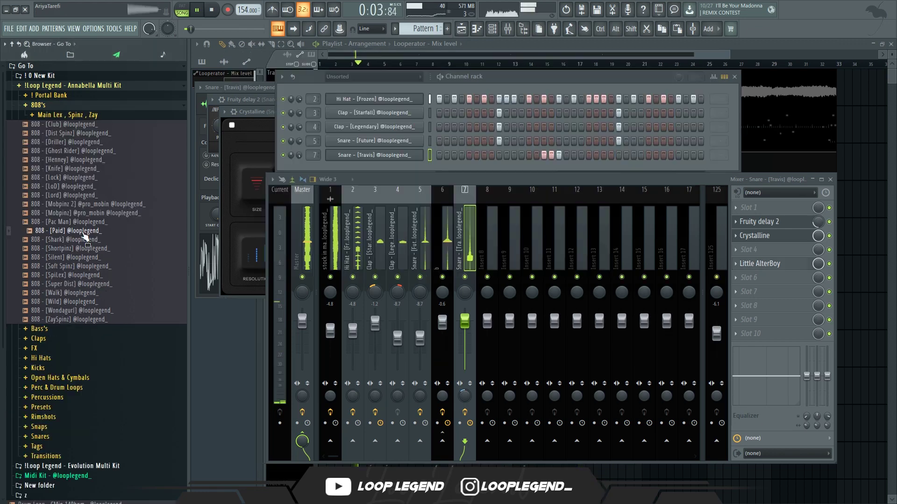
Step: Audition the kit's 808s and load 808 - [Mobpinz 2] in a new channel
left_click_drag(90, 231, 90, 215)
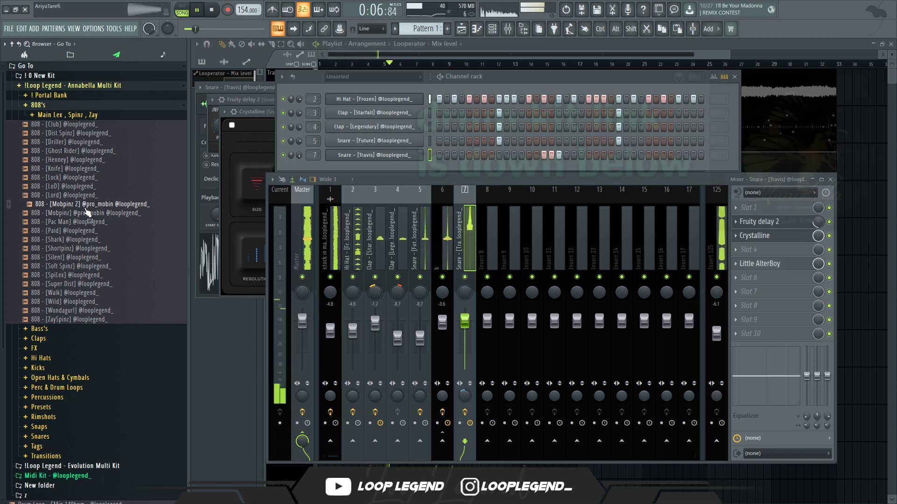
right_click(87, 211)
left_click(141, 213)
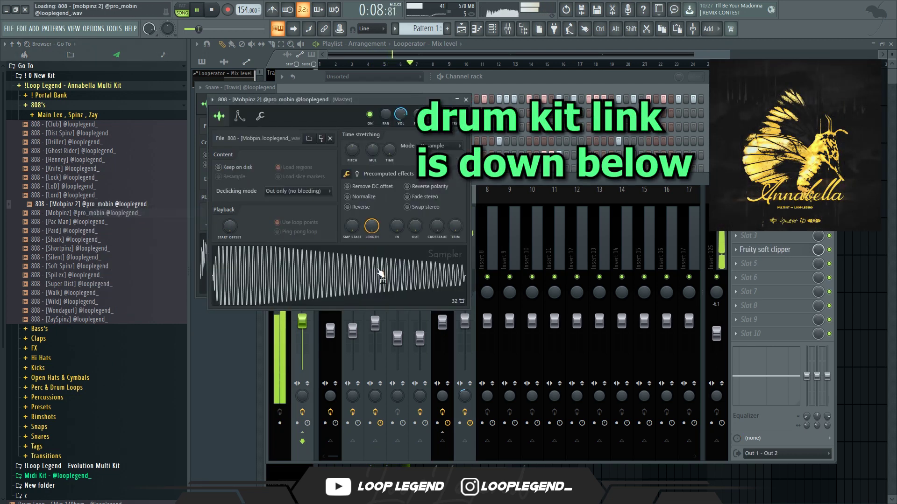
left_click(357, 174)
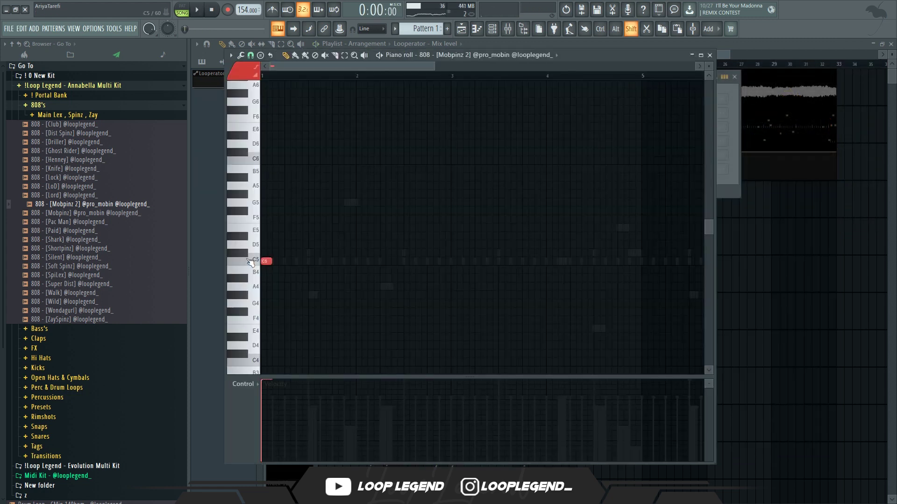
Step: Place the 808's opening rhythm as short C5 notes across bars 1 to 3, checking it against playback
key("space")
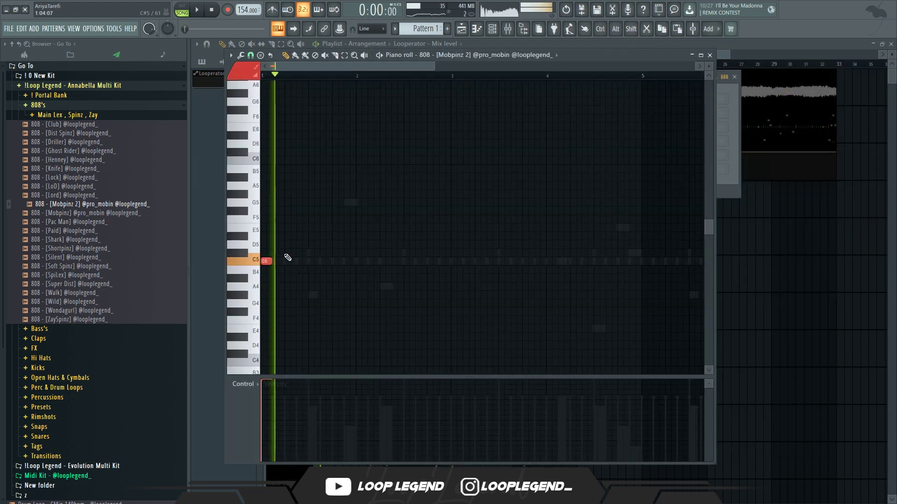
scroll(292, 271, "up", 2)
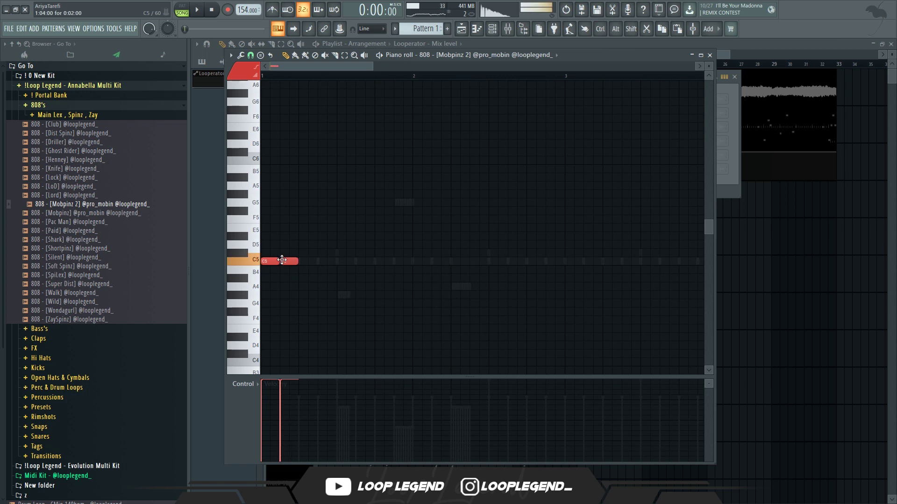
key("space")
left_click(396, 261)
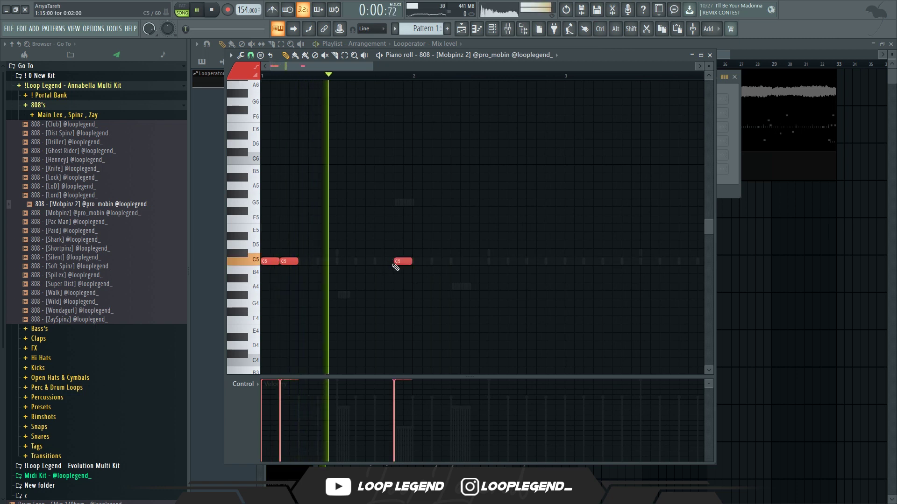
left_click(451, 261)
left_click(567, 261)
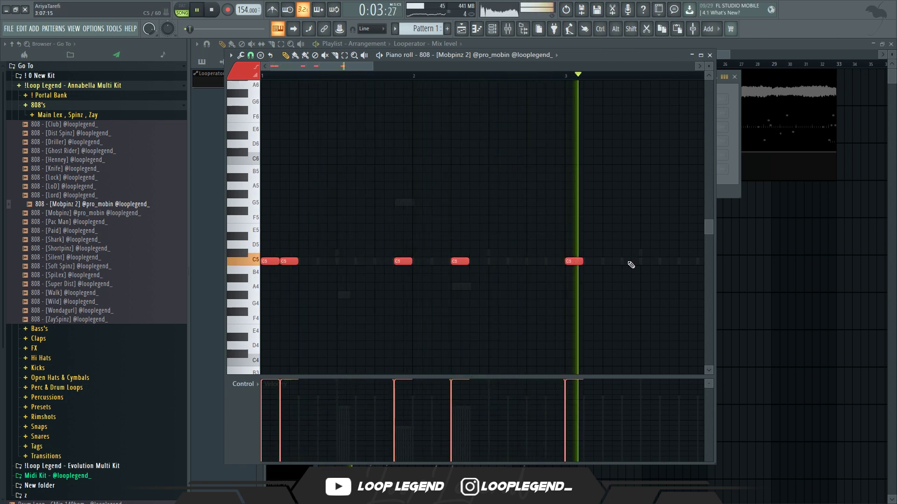
left_click(681, 261)
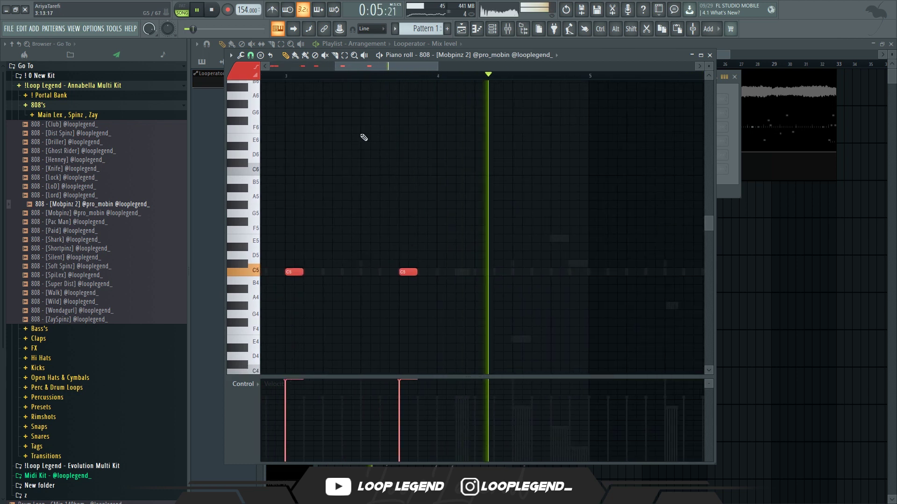
Step: Add two 808 notes in bar 4 and raise them an octave to C6
key("space")
key("space")
left_click(481, 272)
key("ctrl+Up")
key("space")
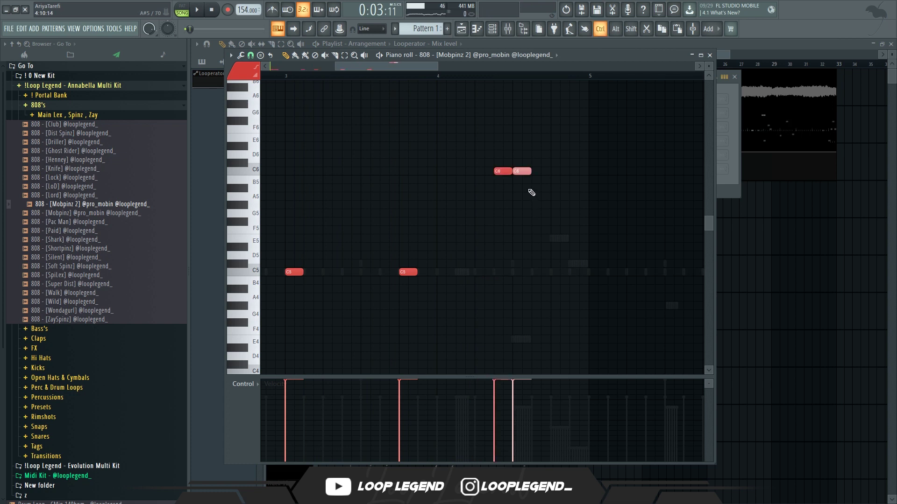
Step: Lower the velocities of the last two 808 notes in bar 4 and drop both an octave to C5
left_click(556, 441)
key("space")
left_click(574, 433)
left_click_drag(584, 216, 570, 163)
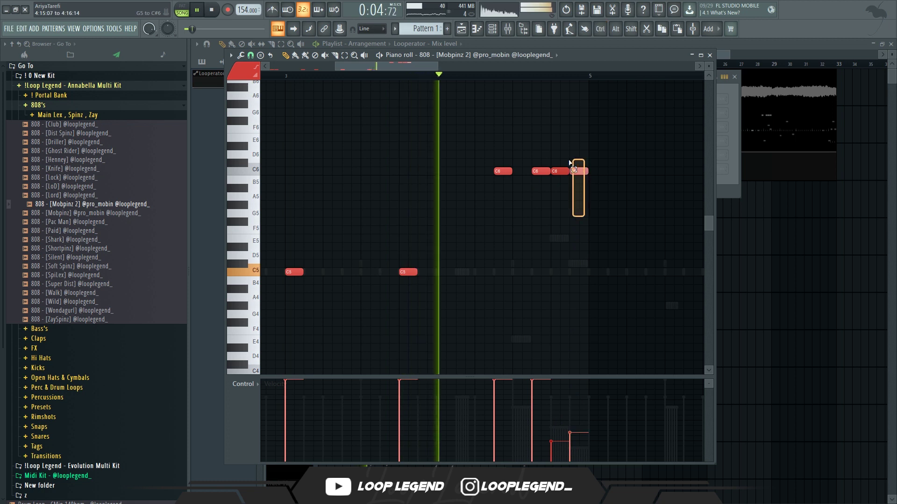
key("ctrl+Down")
key("space")
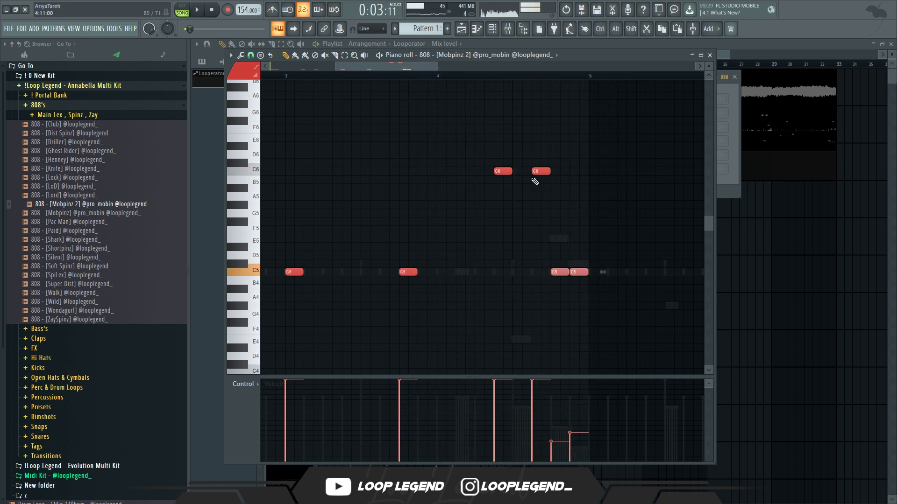
Step: Draw a fast C5 roll of 808 notes near the end of bar 4 using 1/4 step snap, and restore the snap to Step
left_click(250, 56)
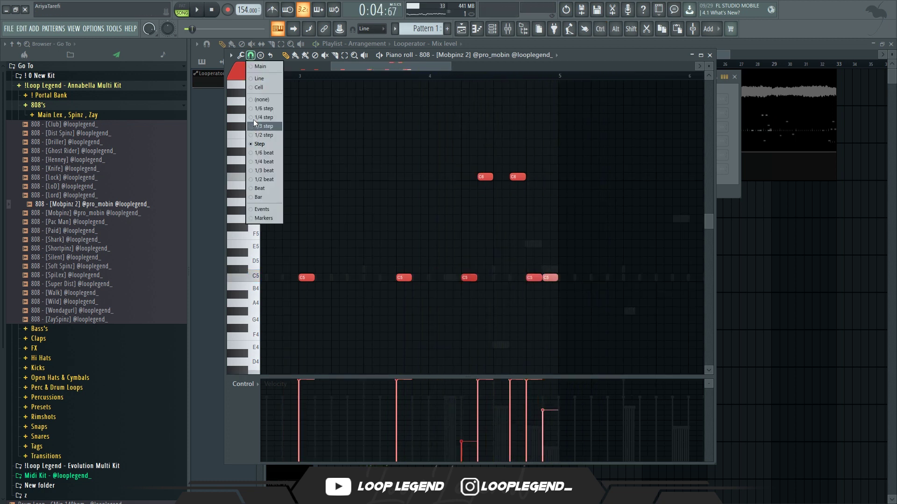
left_click(255, 118)
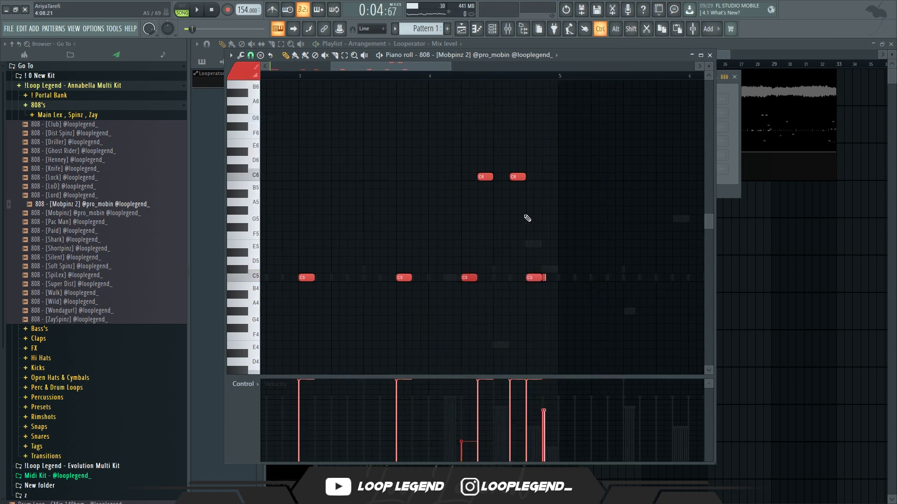
scroll(509, 210, "up", 4)
left_click(251, 56)
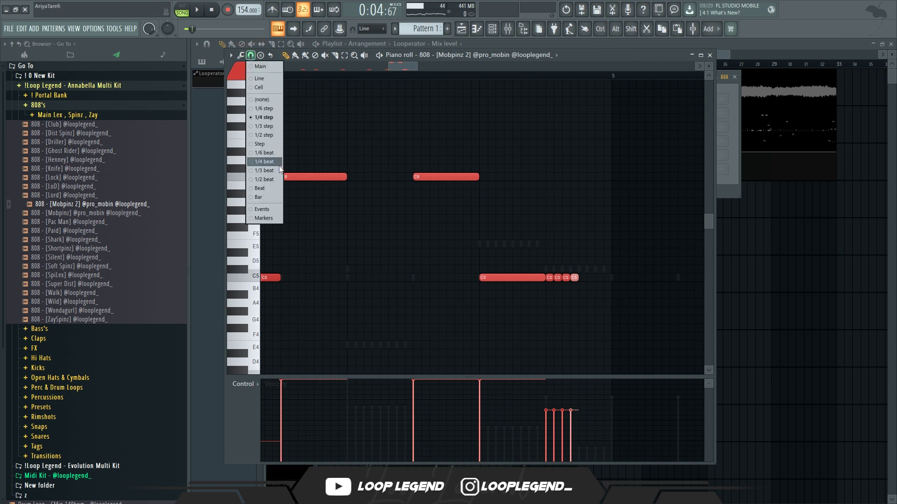
left_click(253, 145)
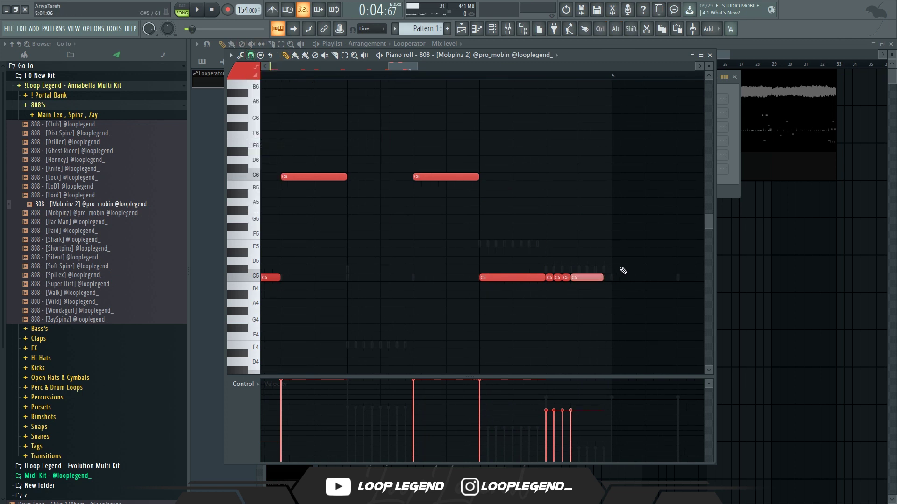
Step: Repeat the 808 pattern through bar 8 and vary its ending with a C5 and a D#5 note in place of the roll
scroll(560, 299, "down", 4)
key("space")
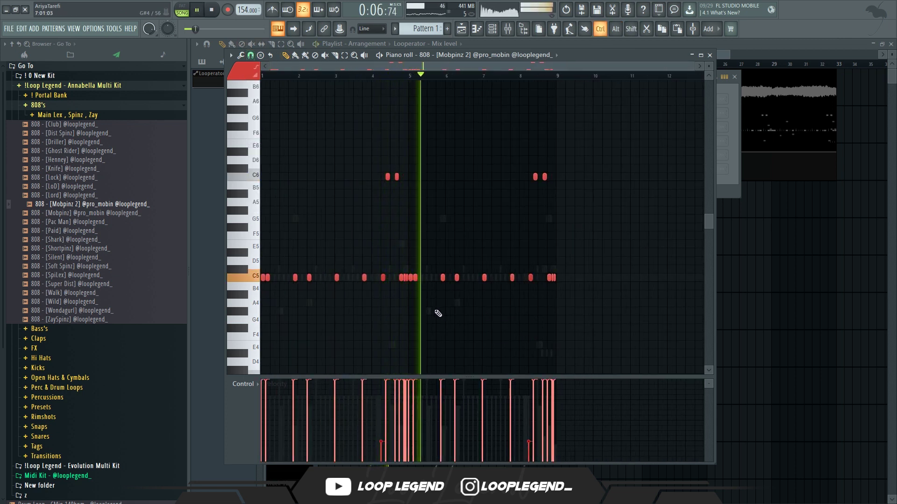
scroll(520, 165, "up", 9)
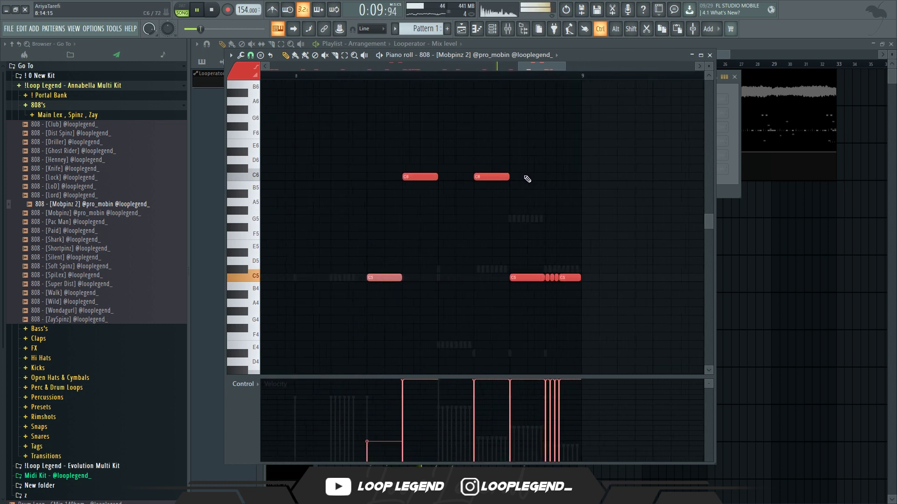
left_click_drag(525, 164, 479, 198)
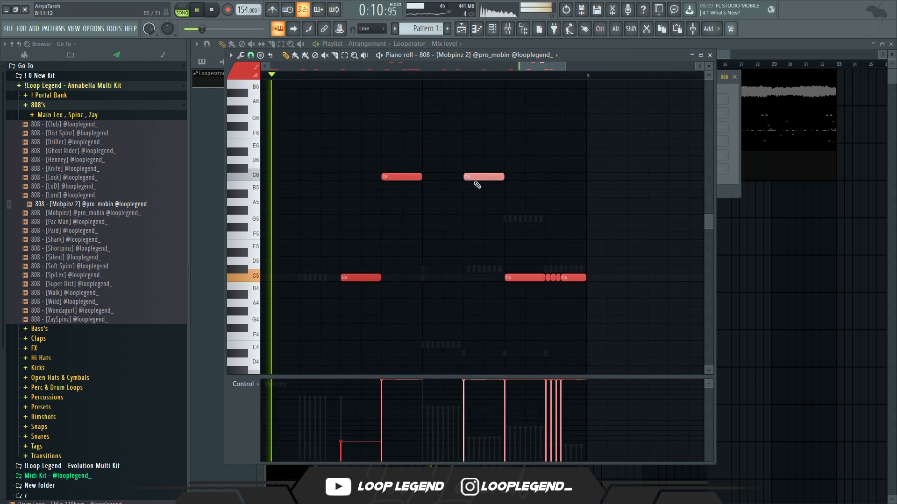
key("ctrl+Down")
key("space")
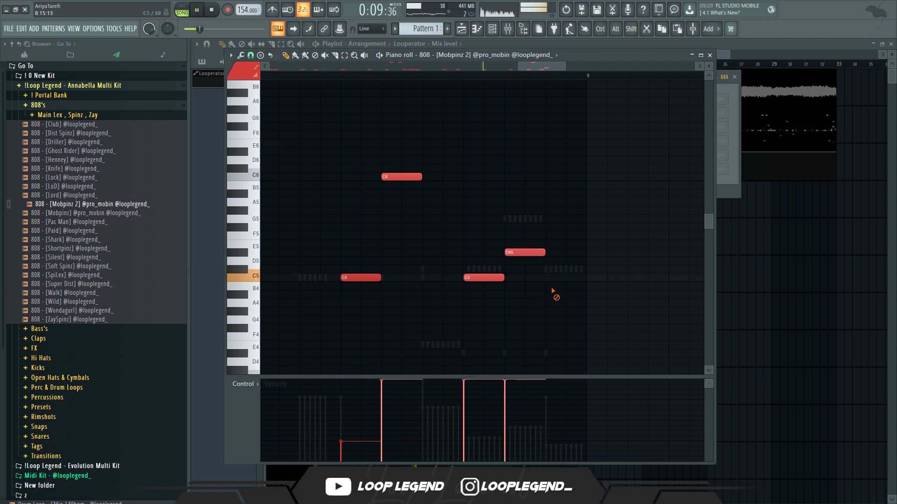
scroll(528, 254, "down", 5)
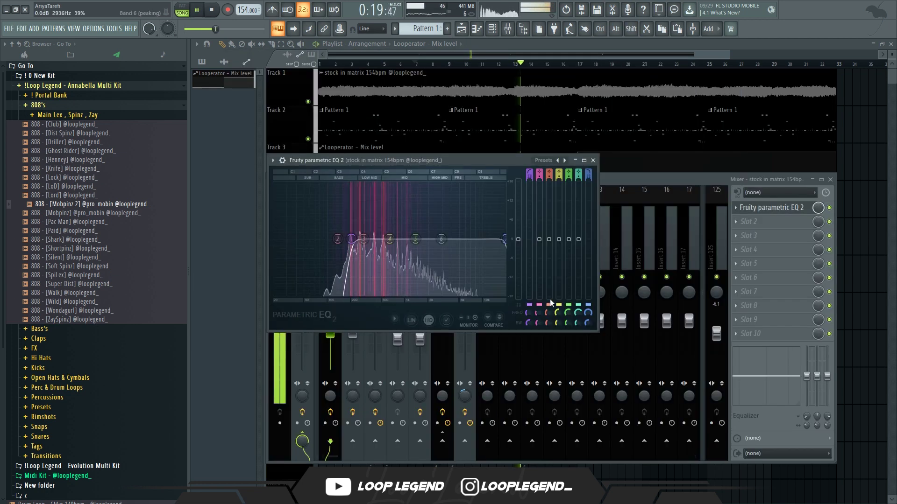
Step: Close the Fruity Parametric EQ 2 window and turn the Pattern 1 clip at bar 17 into its own unique pattern
left_click(593, 160)
left_click(580, 110)
left_click(596, 171)
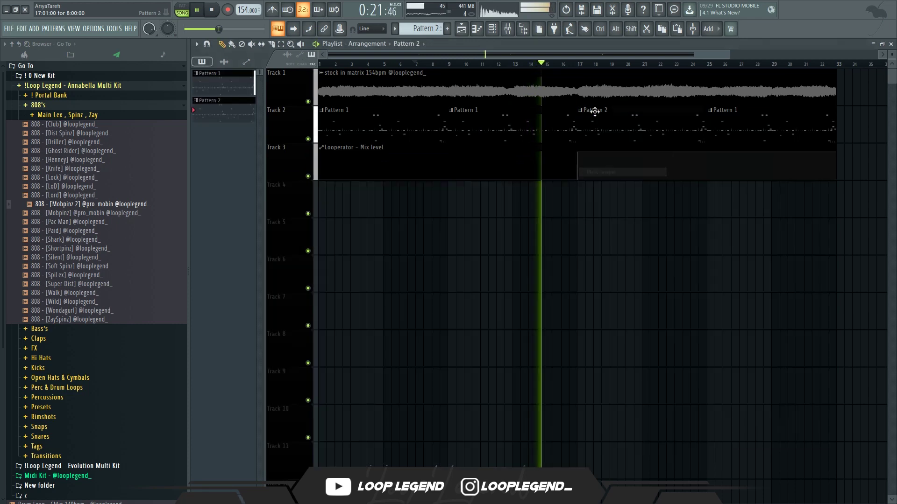
Step: Open the 808 notes of Pattern 2 and lower the first half's notes from C5 and C6 to G#4 and G#5
double_click(594, 111)
key("ctrl+a")
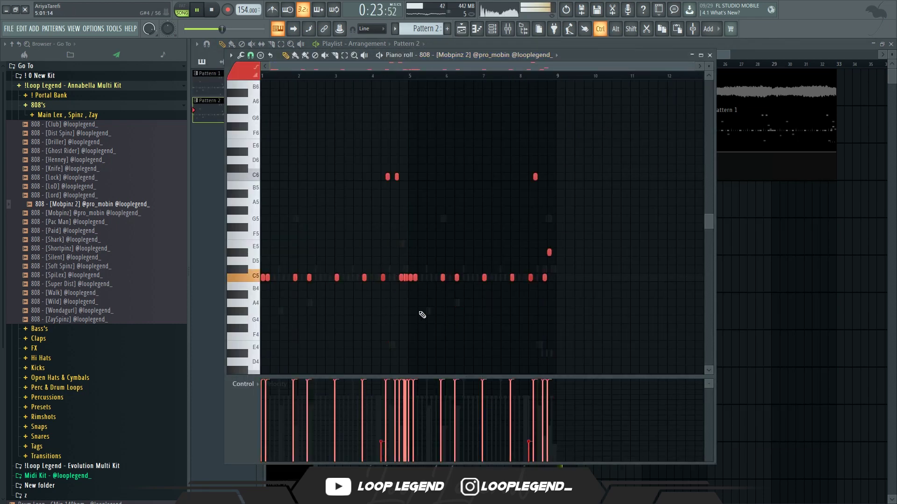
left_click_drag(417, 313, 67, 40)
key("shift+Down")
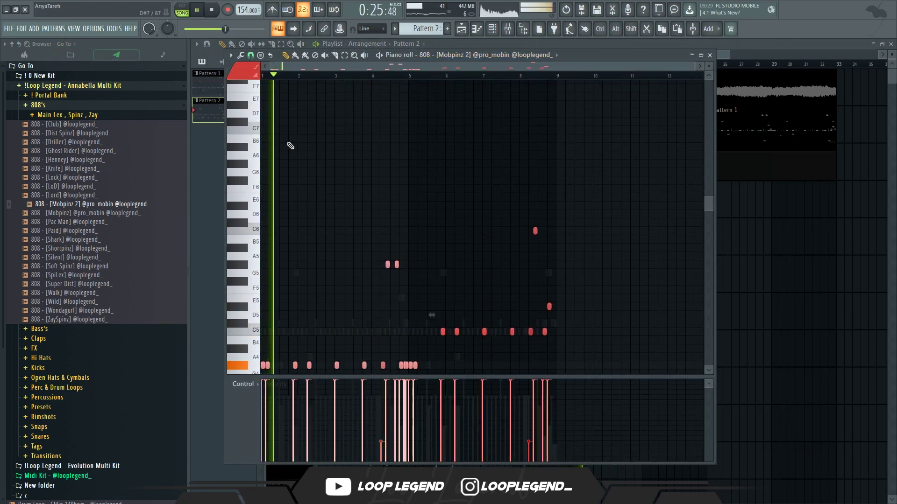
Step: Transpose the 808 notes of Pattern 2 section by section to vary the bassline, with the bars 5 to 8 base notes on F5
scroll(412, 308, "up", 4)
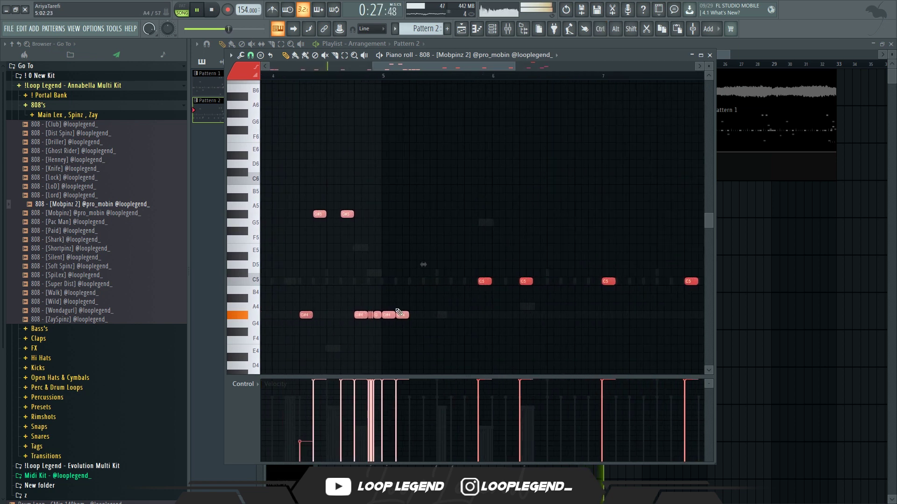
key("ctrl+Up")
left_click_drag(388, 216, 416, 218)
key("shift+Down")
key("shift+Down")
key("shift+Down")
key("shift+Down")
key("shift+Down")
key("shift+Down")
key("shift+Down")
key("shift+Down")
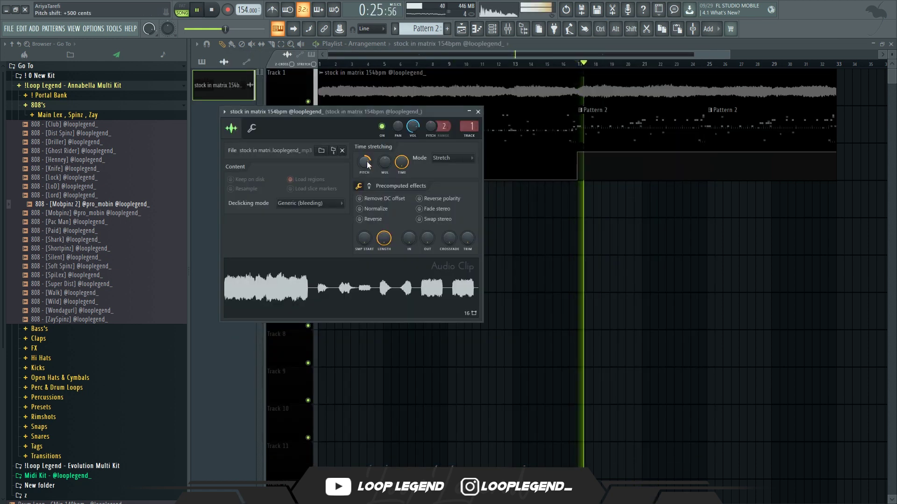
Step: Close the loop's audio clip settings and select all eight bars of the 808 notes in Pattern 1
key("Escape")
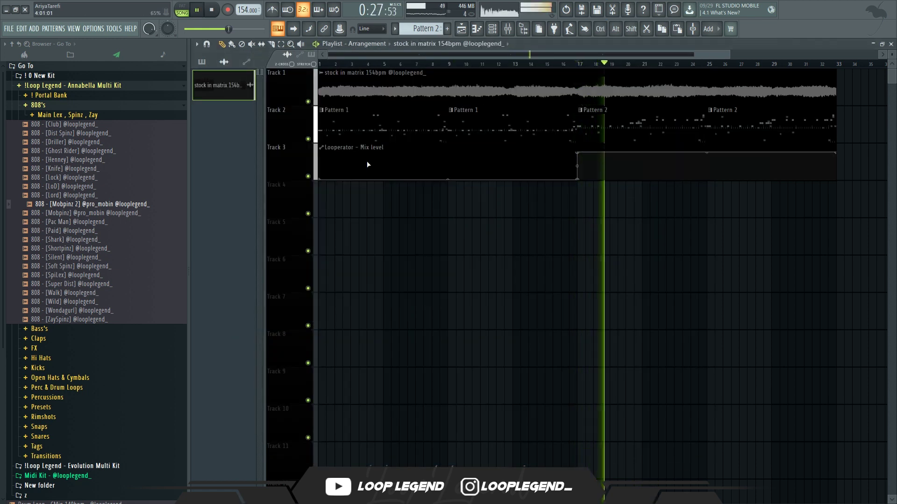
scroll(421, 200, "down", 2)
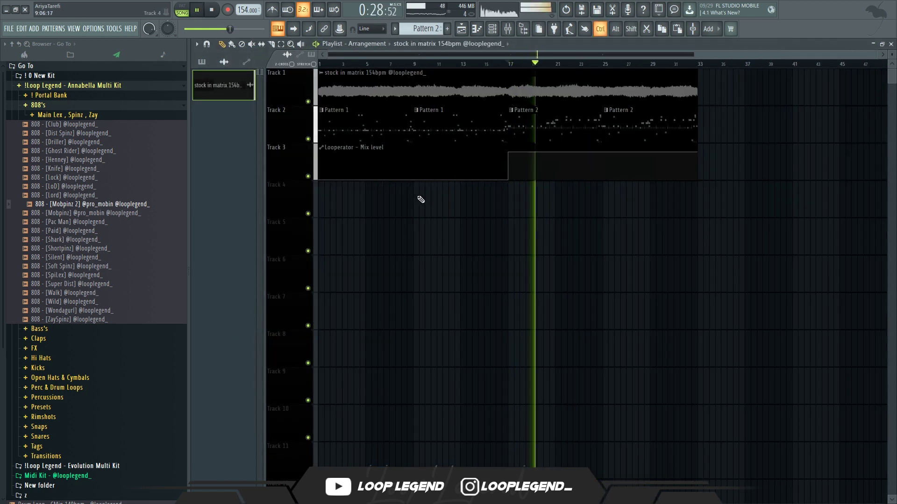
double_click(446, 124)
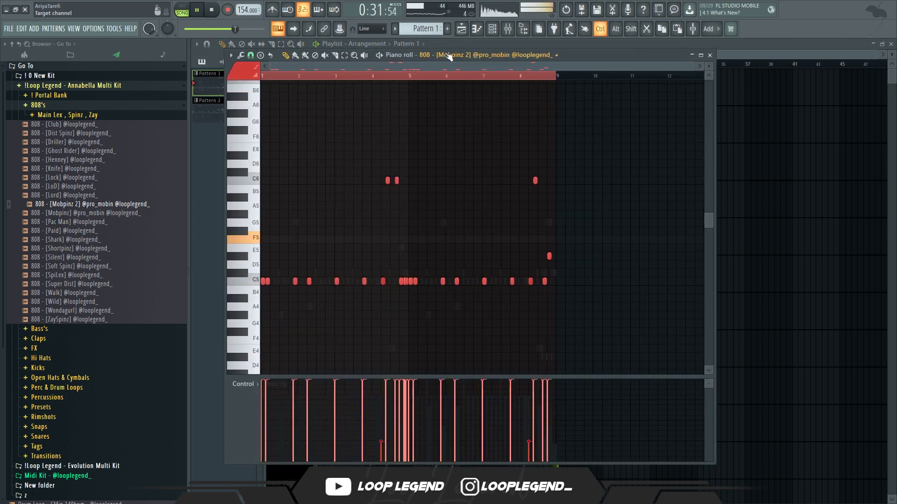
key("ctrl+d")
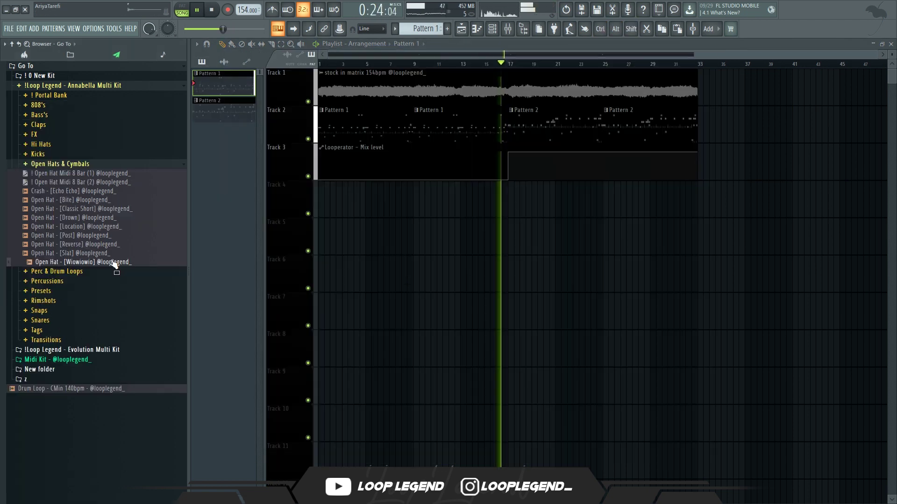
Step: Add Open Hat - [Wiowiowio] as a new channel and place C5 hits at the start of bars 1 and 5 in Pattern 2
right_click(114, 264)
left_click(126, 272)
key("F6")
key("F5")
left_click(522, 118)
key("F6")
left_click(440, 182)
key("F7")
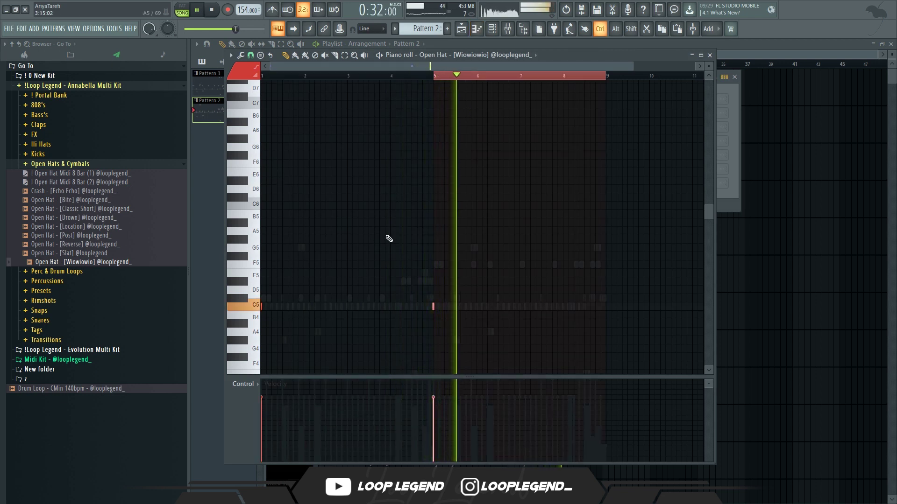
key("F7")
Step: Set the open hat's time stretching mode to Stretch and target panning with the Fruity PanOMatic LFO on its mixer track
left_click(376, 169)
key("Down")
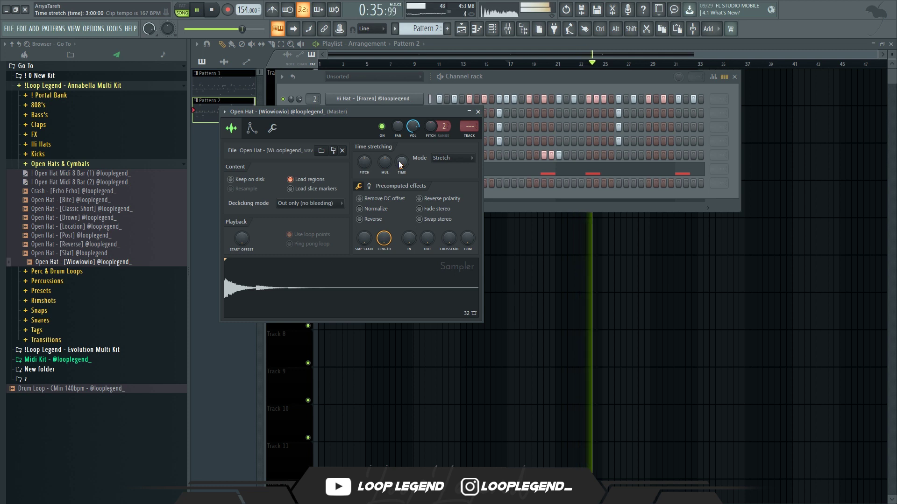
key("Escape")
key("F9")
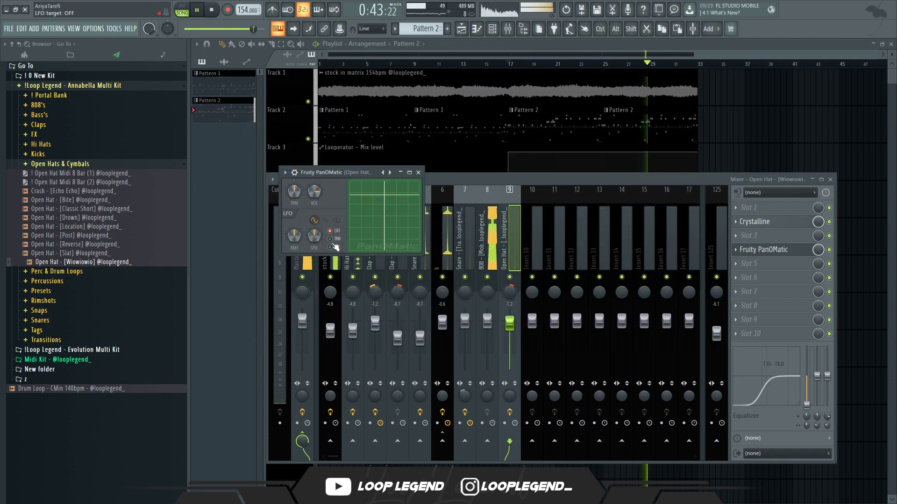
left_click(330, 239)
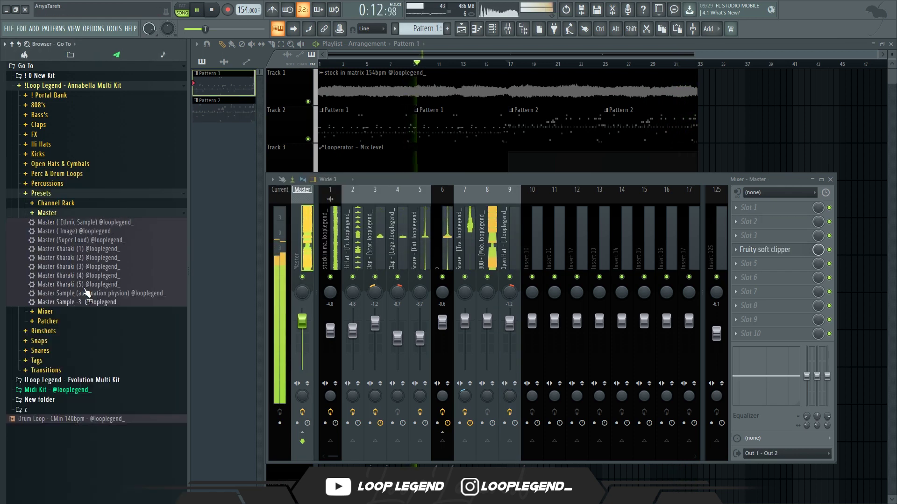
Step: Load the Master Kharaki (5) preset onto the Master mixer track
left_click_drag(82, 284, 325, 239)
left_click_drag(384, 257, 386, 258)
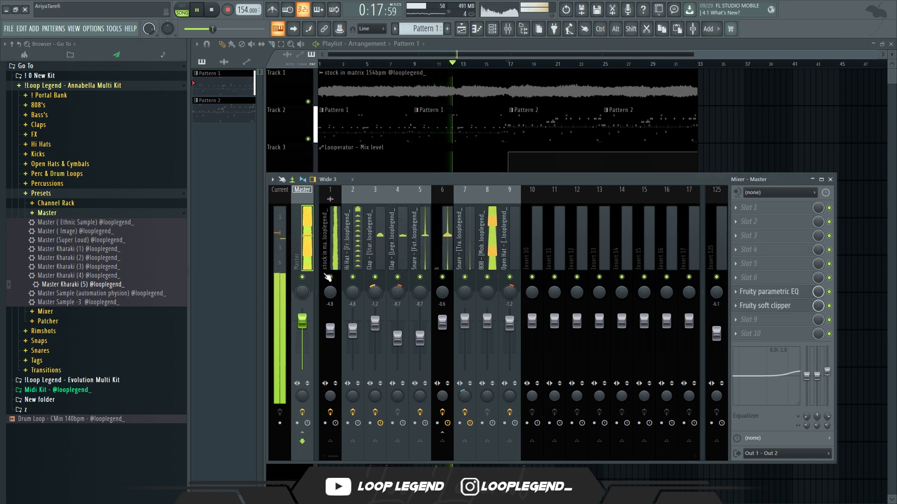
Step: Set the muted mix's loop fader to -3.8 dB, then unmute the hi-hat, insert 6 at -1.3 dB and Snare - [Travis] one by one
left_click(338, 354)
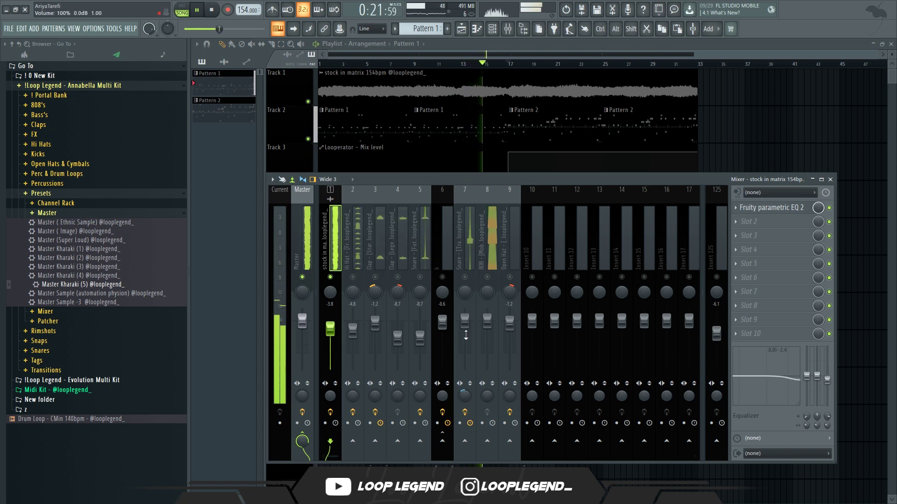
left_click(355, 279)
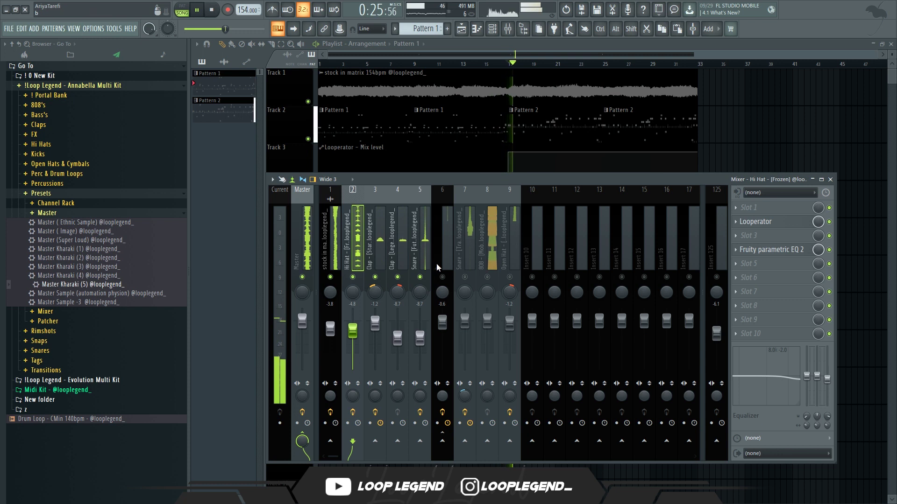
left_click(448, 279)
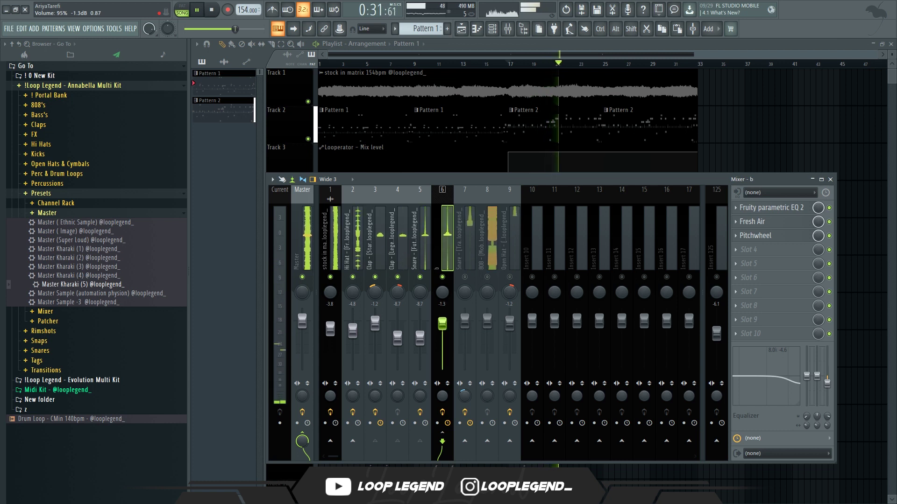
left_click(464, 291)
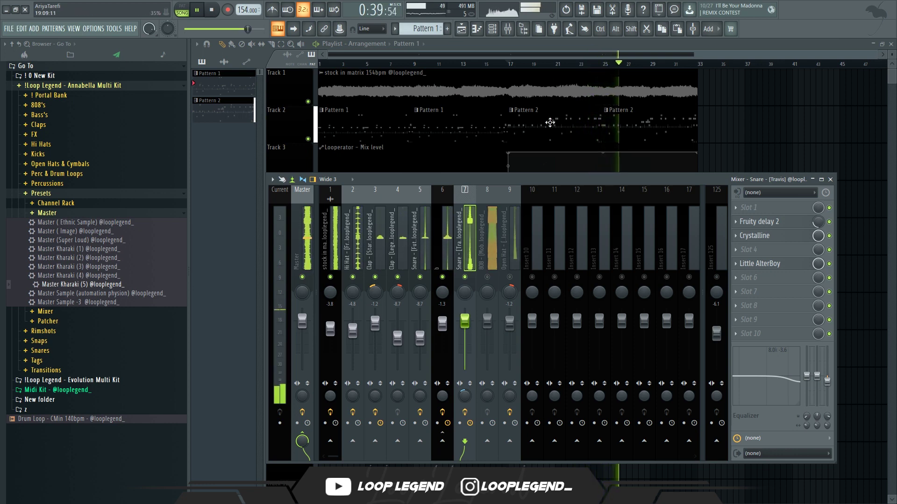
Step: Examine the Snare - [Travis] notes of Pattern 2 in the piano roll and return to the mixer
double_click(530, 121)
left_click(473, 55)
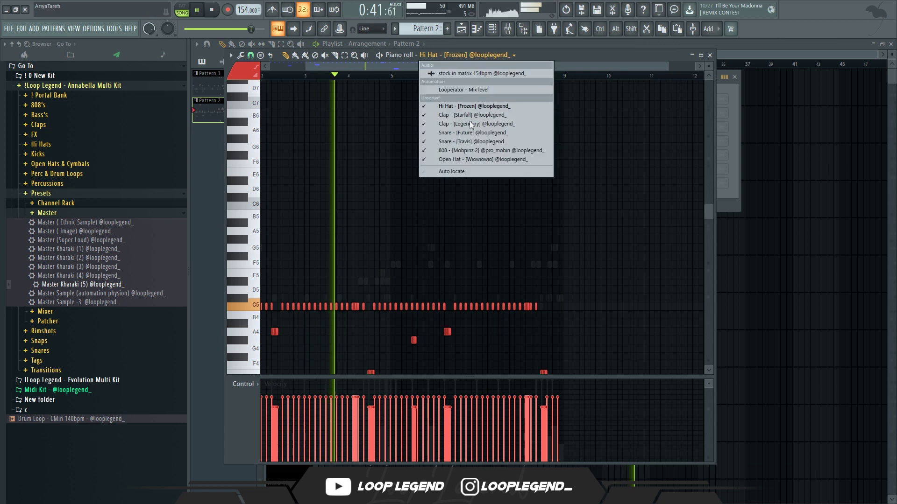
left_click(456, 140)
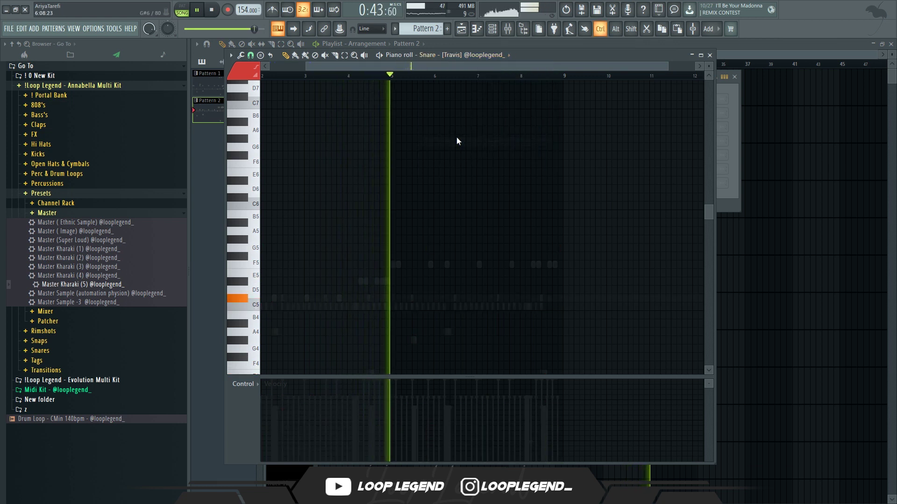
key("Escape")
key("F6")
key("F9")
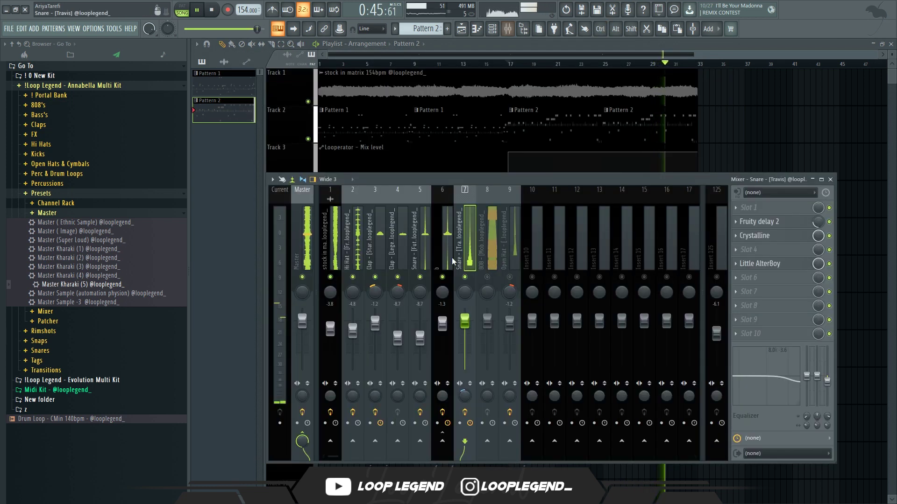
Step: Unmute the 808 mixer track, select the open hat's track and lower the high band of its equalizer
left_click(487, 278)
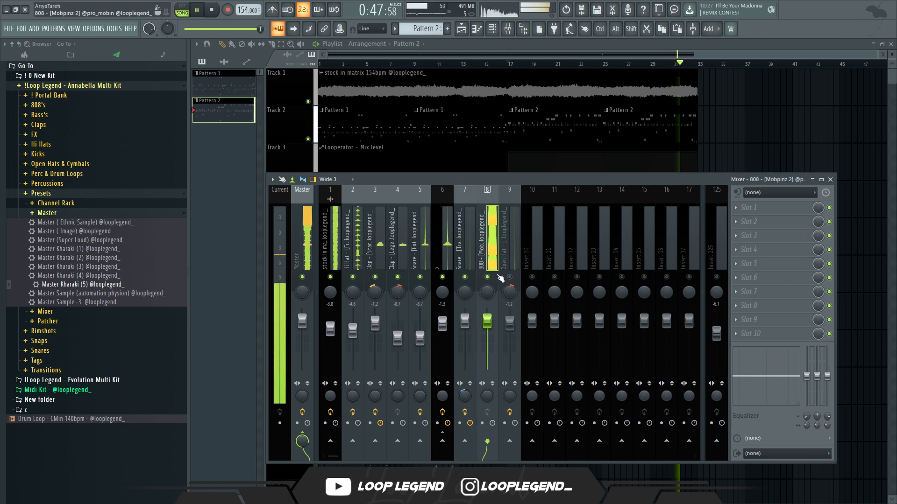
left_click(489, 279, "ctrl")
left_click(510, 253)
left_click_drag(828, 373, 830, 380)
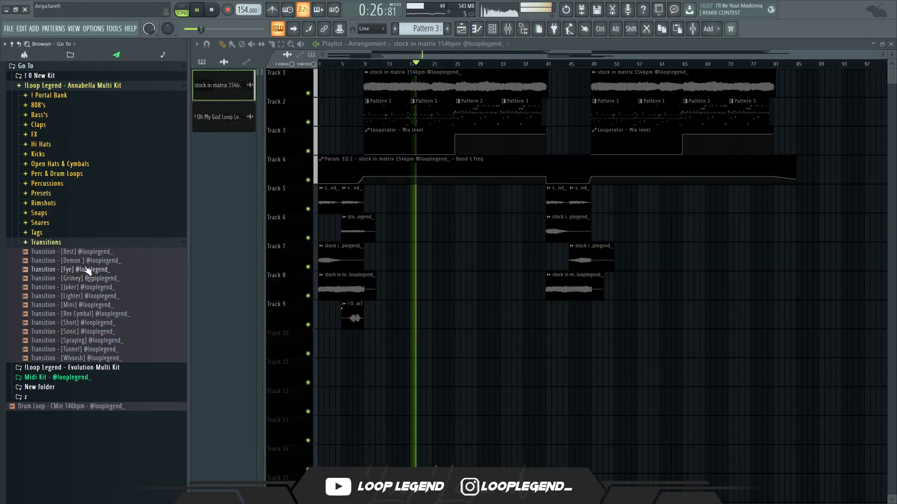
Step: Place Transition - [Rev Cymbal] on Track 6 so that it leads into the Pattern 2 section at bar 25
left_click_drag(89, 314, 357, 224)
scroll(459, 237, "up", 5)
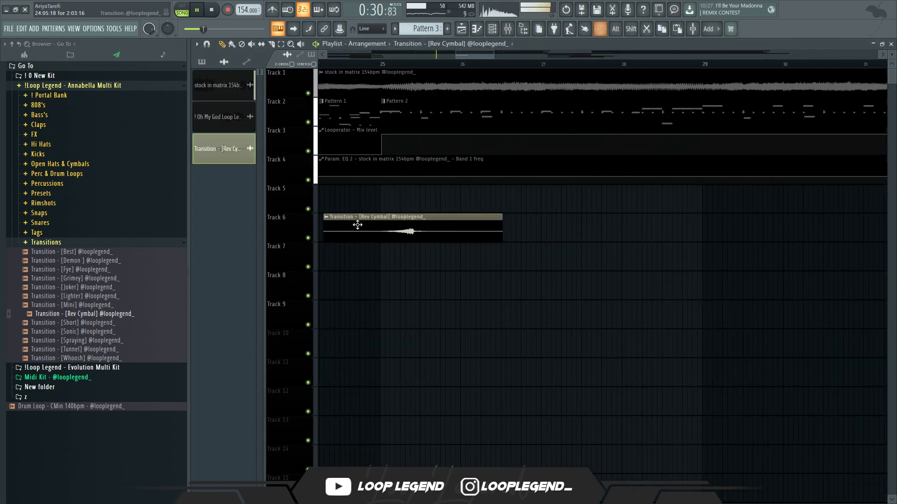
scroll(356, 232, "up", 3)
scroll(371, 232, "down", 1)
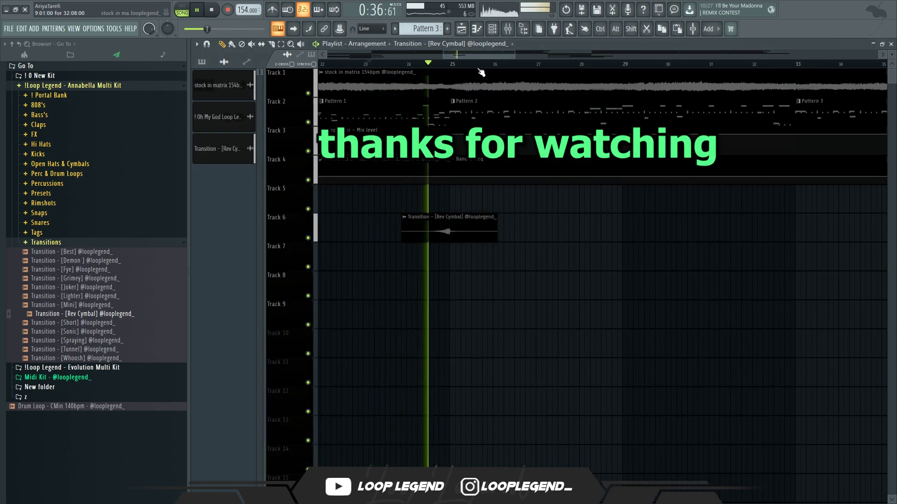
scroll(479, 69, "down", 7)
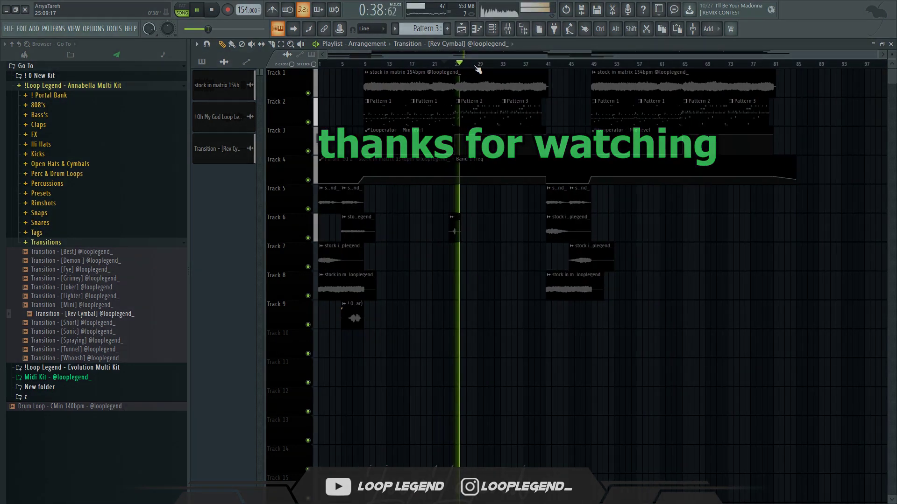